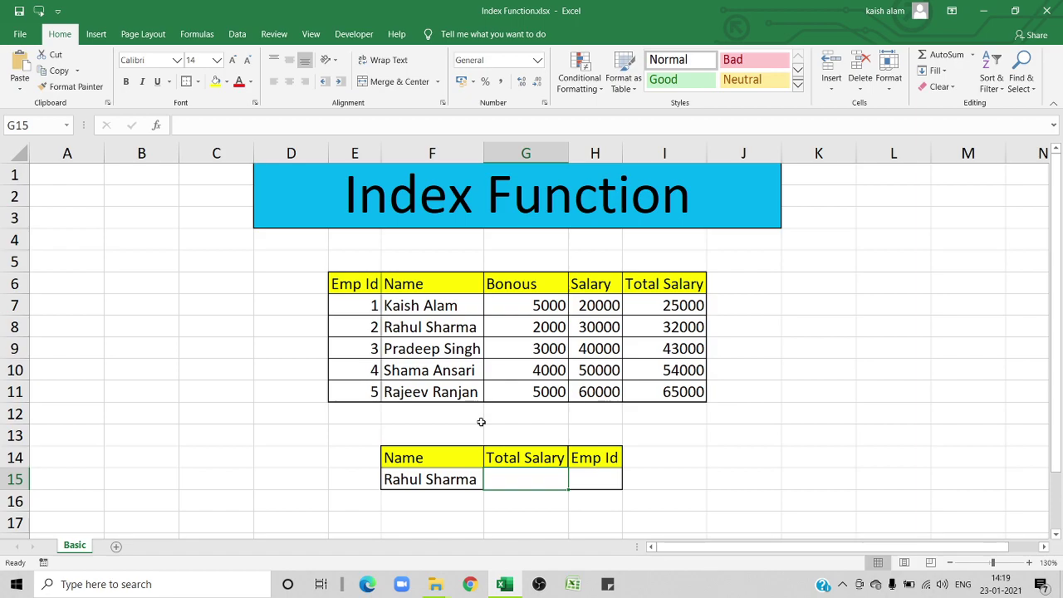
# Step: Switch to the YouTube Dynamic MIS playlists page in Edge and scroll through the playlists
pyautogui.hotkey('alt', 'Tab')
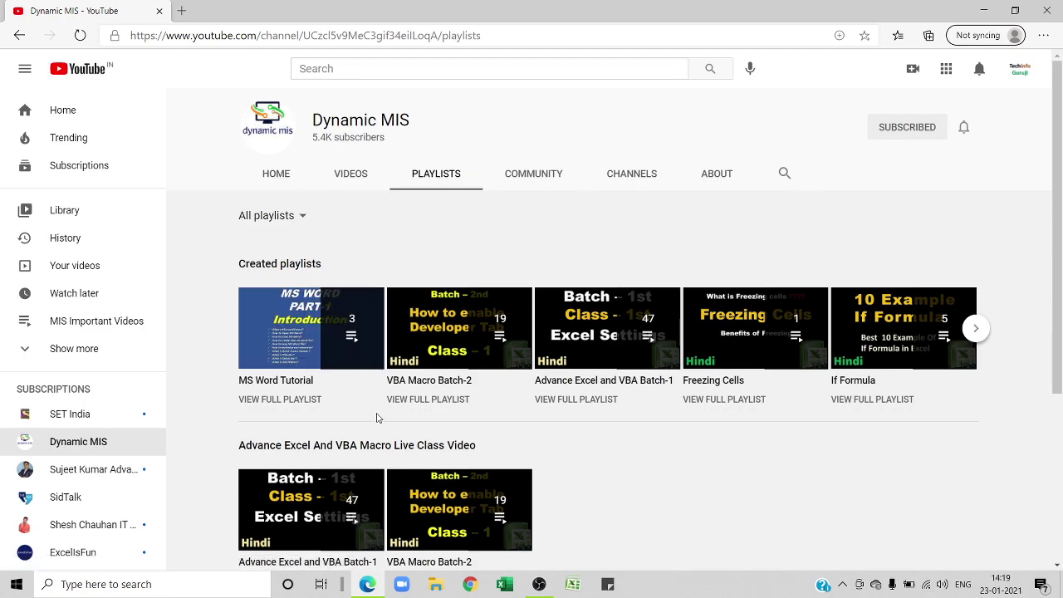
pyautogui.scroll(-3, 343, 499)
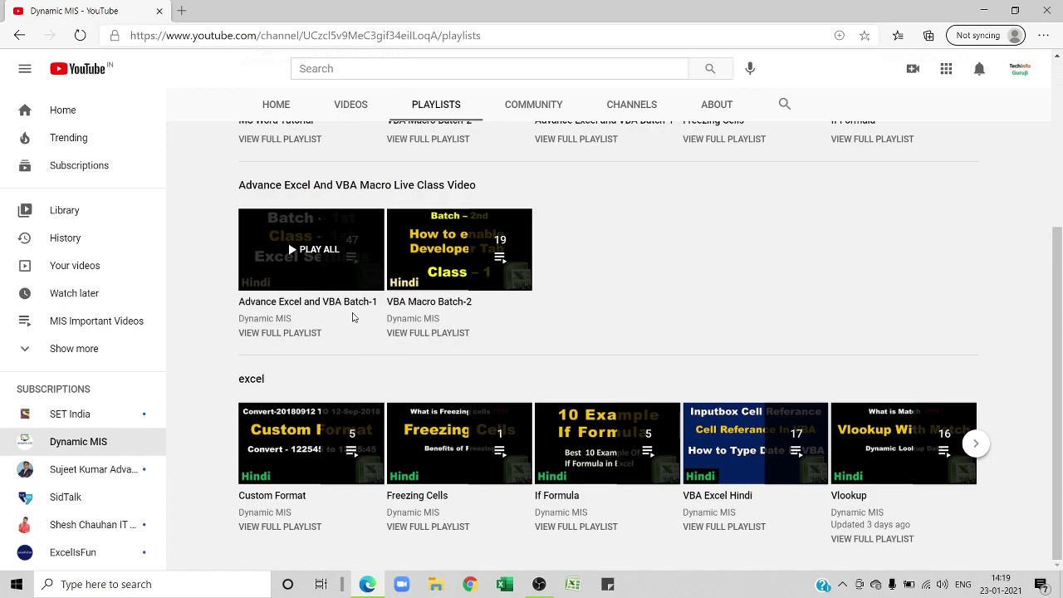
pyautogui.scroll(2, 352, 317)
pyautogui.scroll(1, 352, 316)
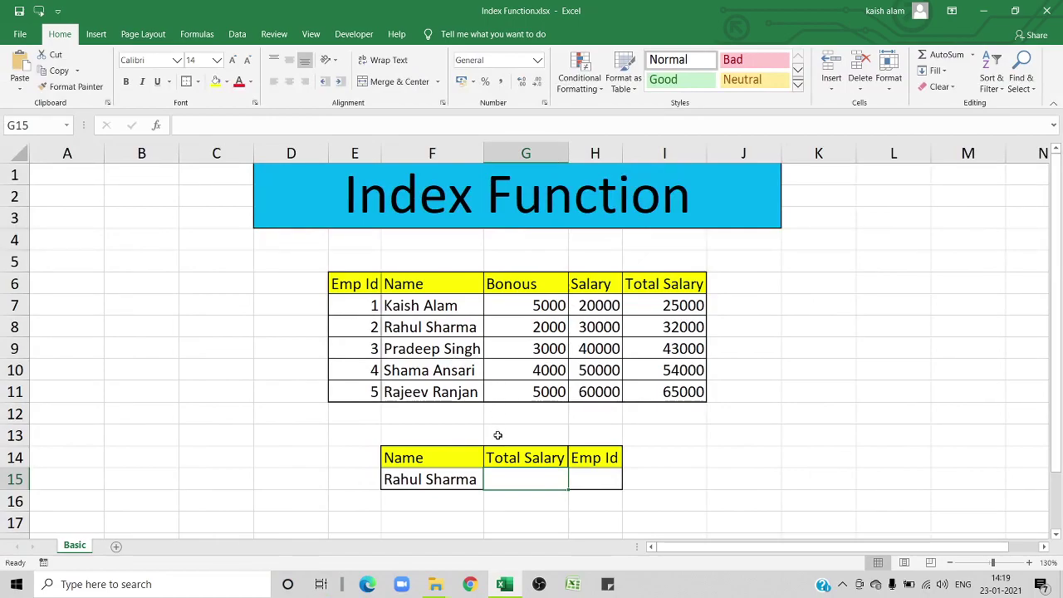
pyautogui.click(360, 284)
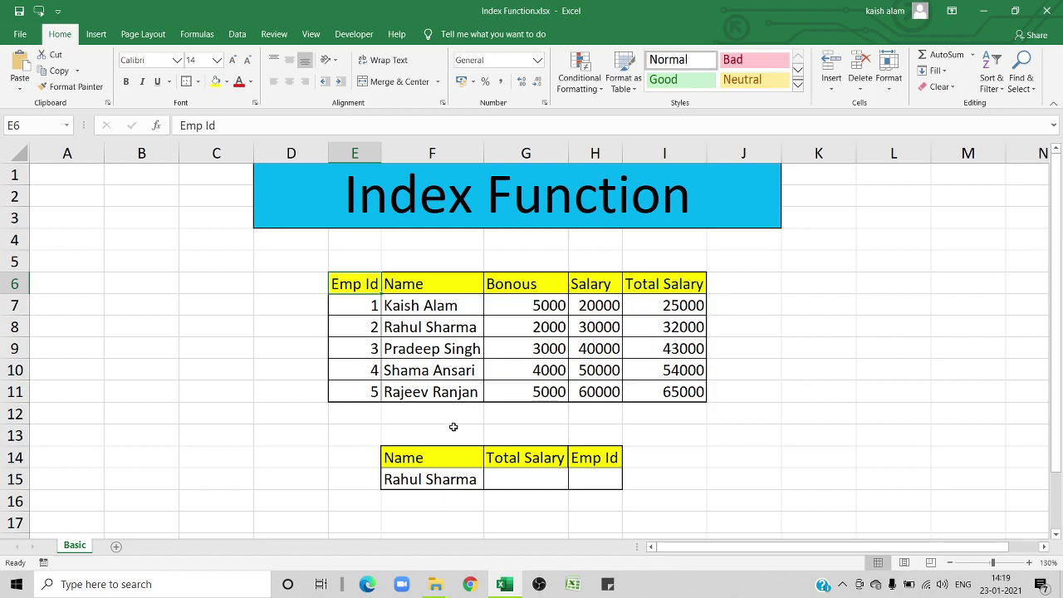
pyautogui.hotkey('ctrl', 'shift', 'Right')
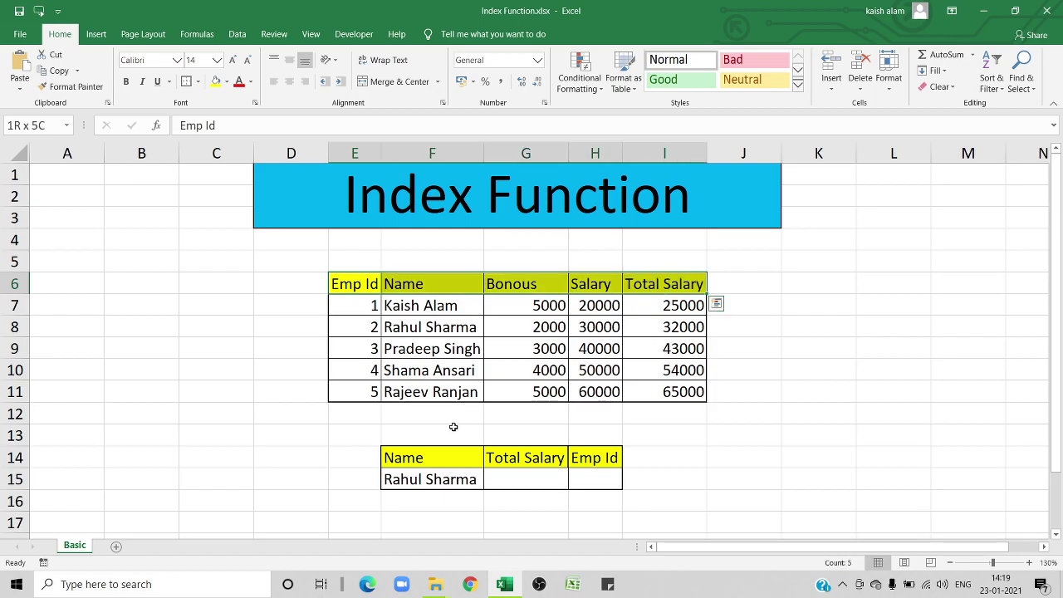
pyautogui.hotkey('ctrl', 'shift', 'Down')
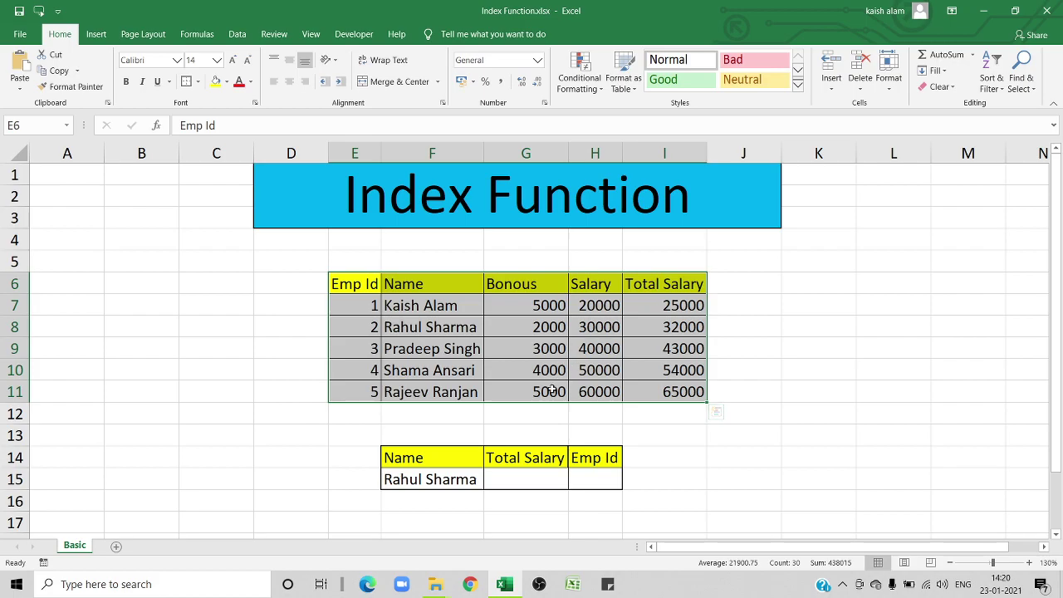
pyautogui.click(518, 475)
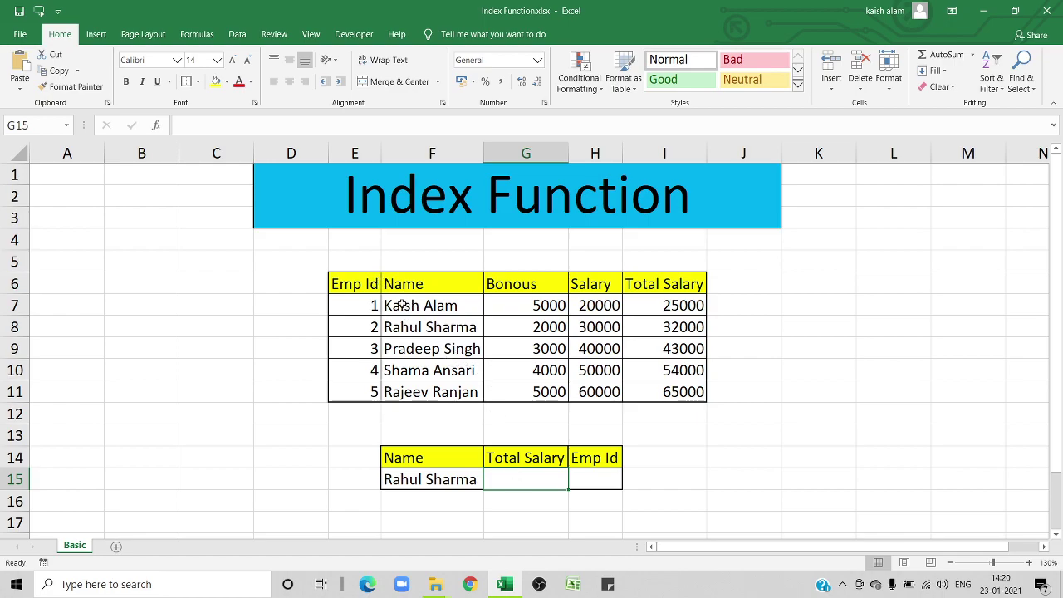
pyautogui.click(356, 280)
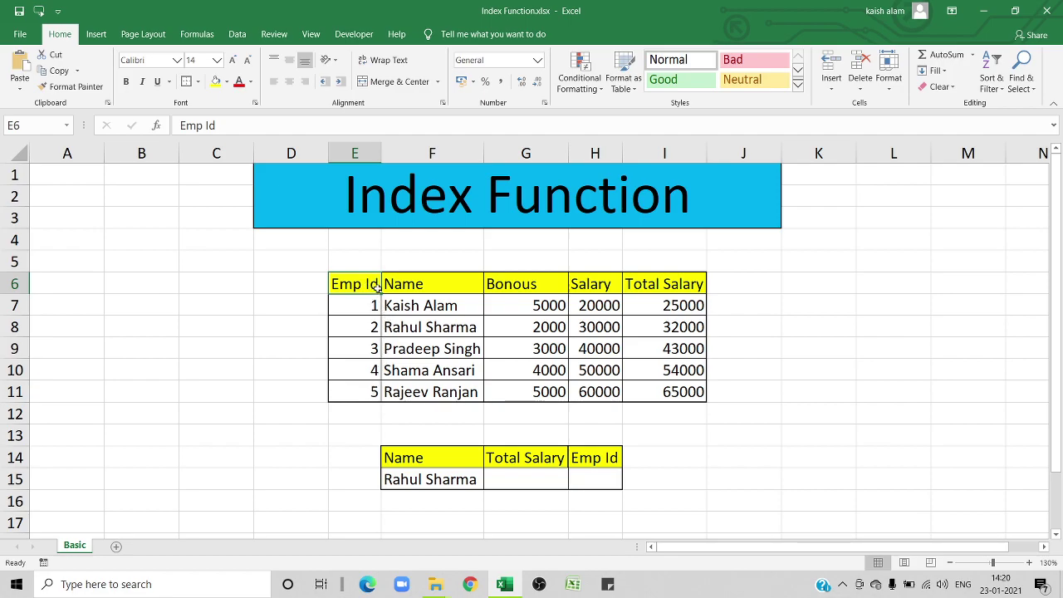
pyautogui.hotkey('ctrl', 'shift', 'Down')
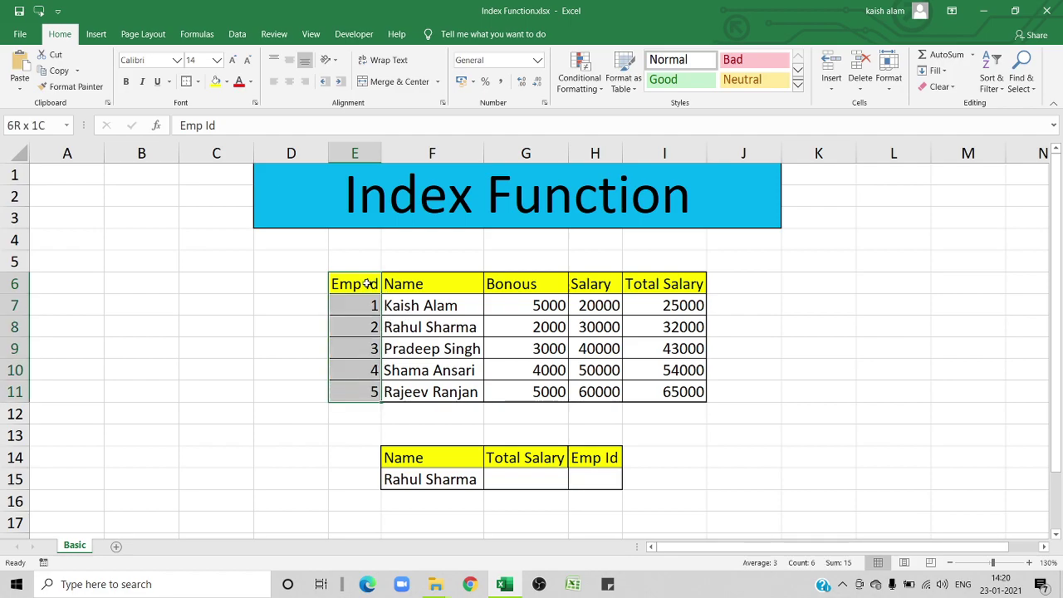
pyautogui.hotkey('ctrl', 'shift', 'Right')
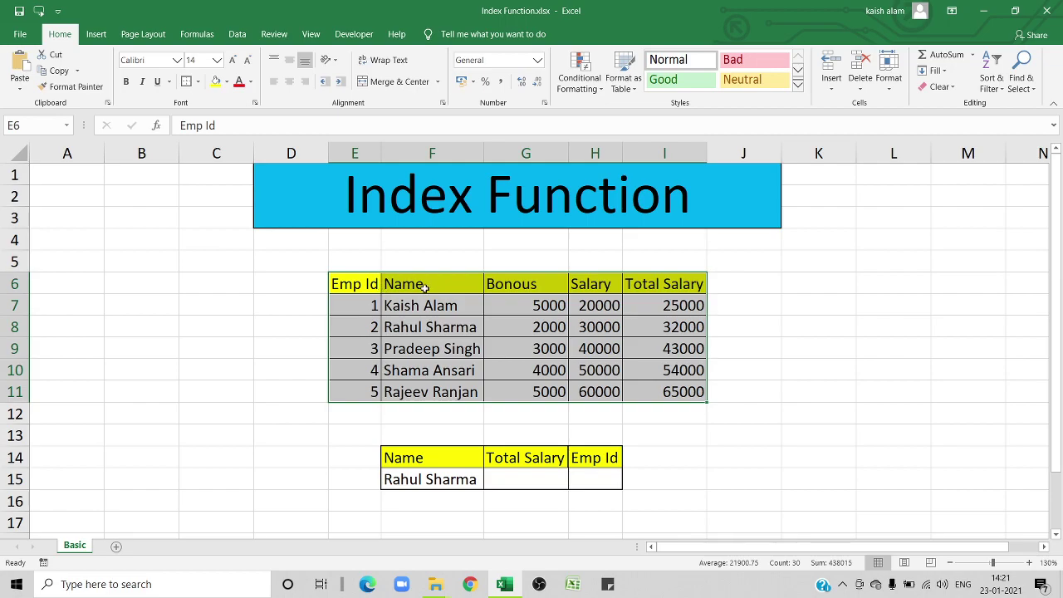
pyautogui.click(415, 284)
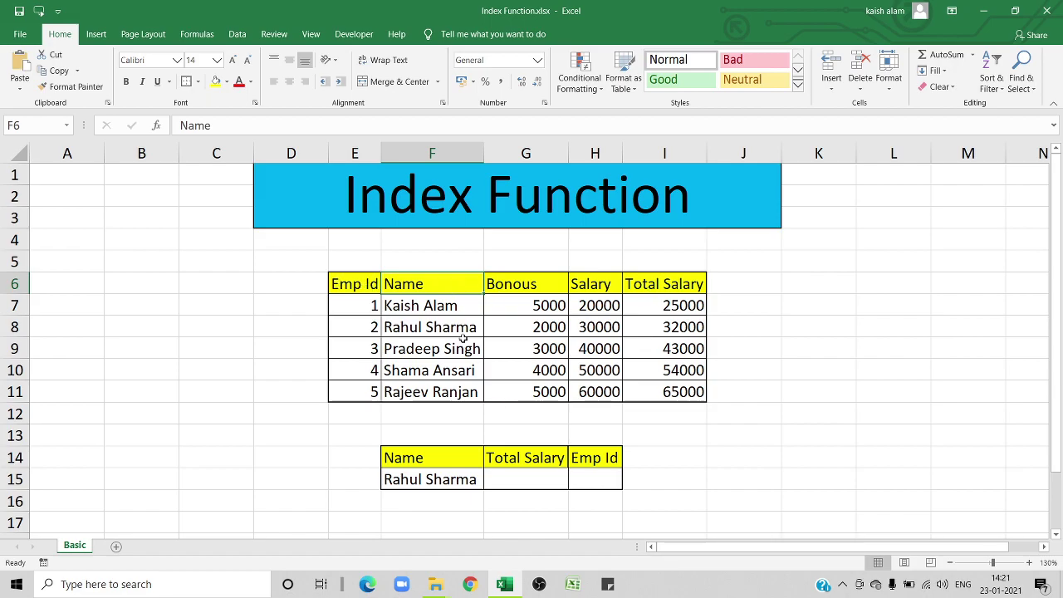
pyautogui.click(525, 480)
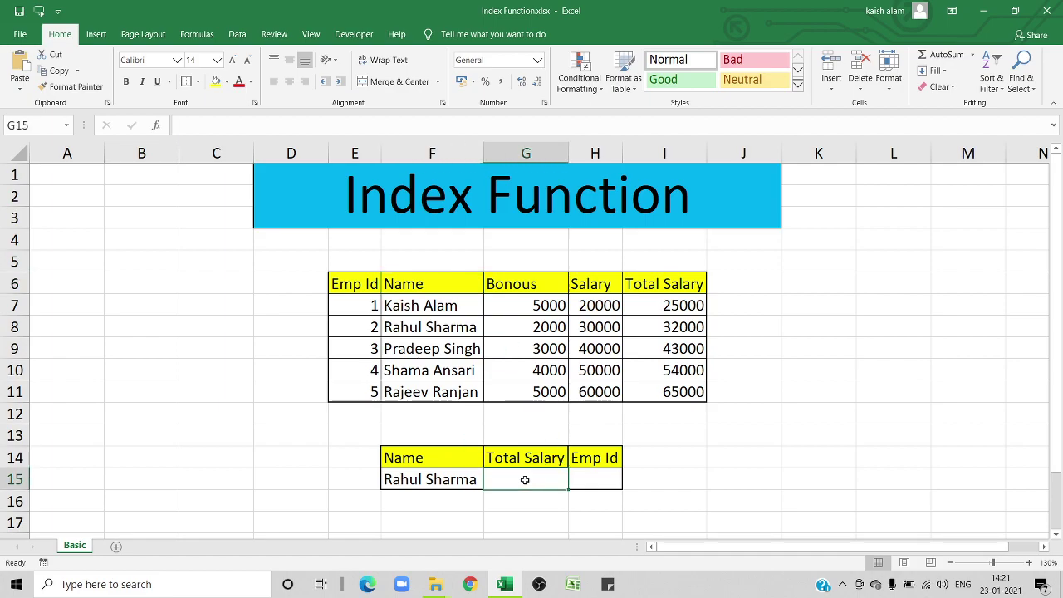
# Step: Enter =VLOOKUP(F15,F6:I11,4,0) in G15 to return the Total Salary of 32000
pyautogui.write('=')
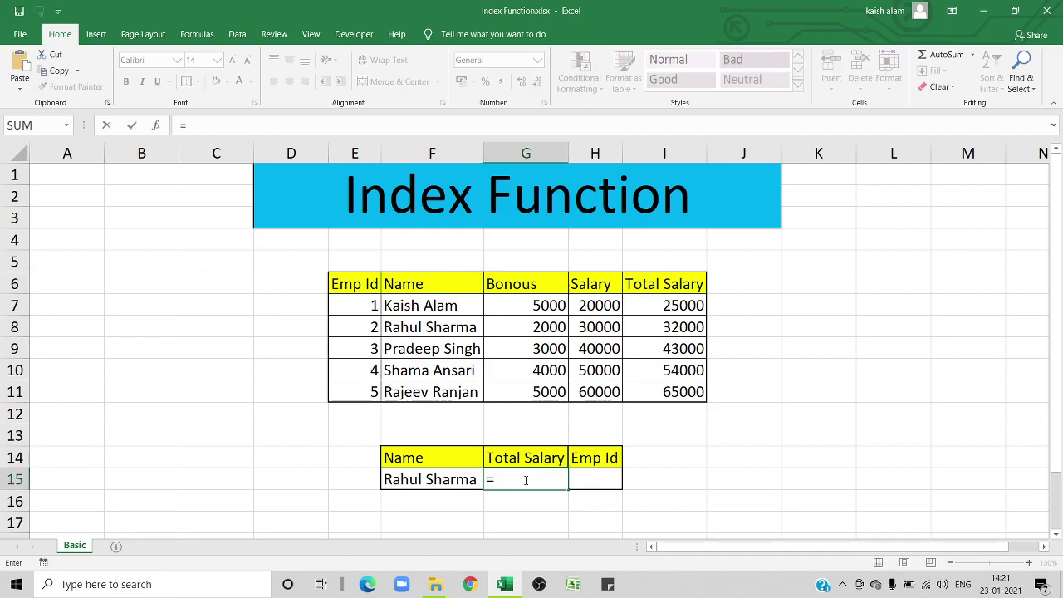
pyautogui.write('vlo')
pyautogui.press('Tab')
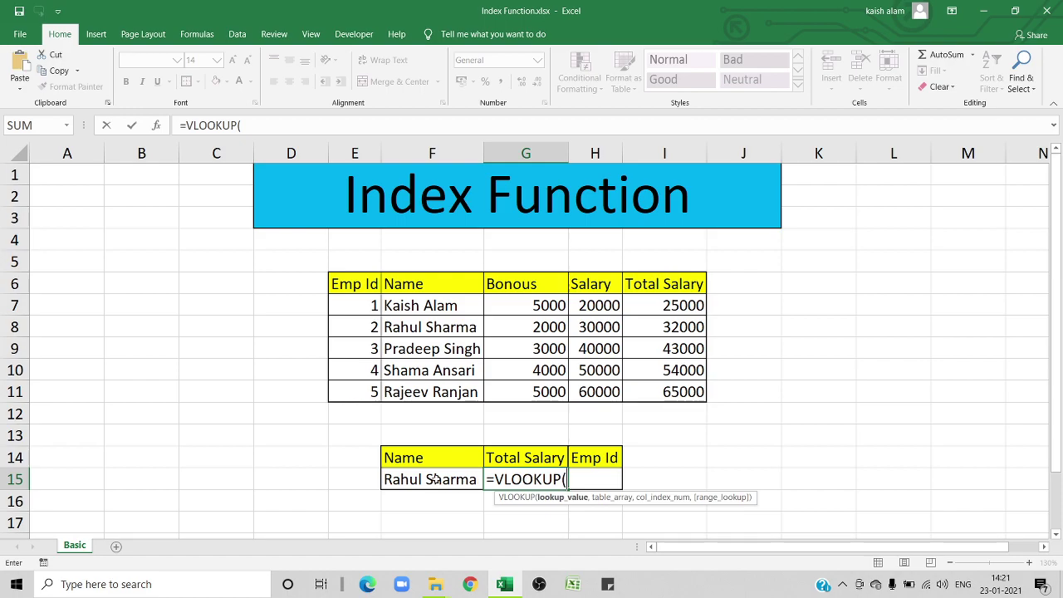
pyautogui.click(436, 480)
pyautogui.write(',')
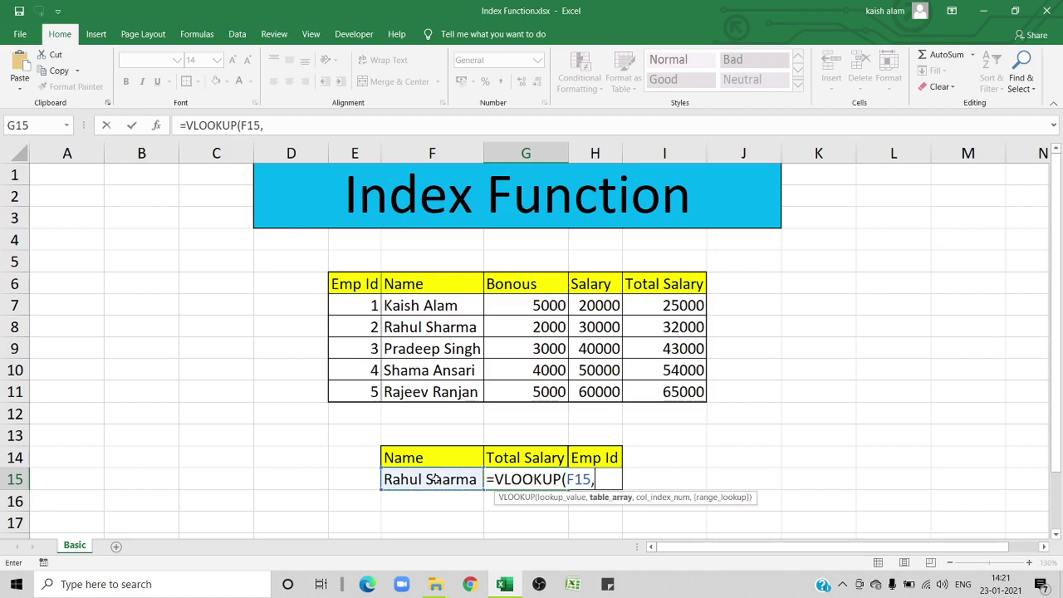
pyautogui.click(422, 280)
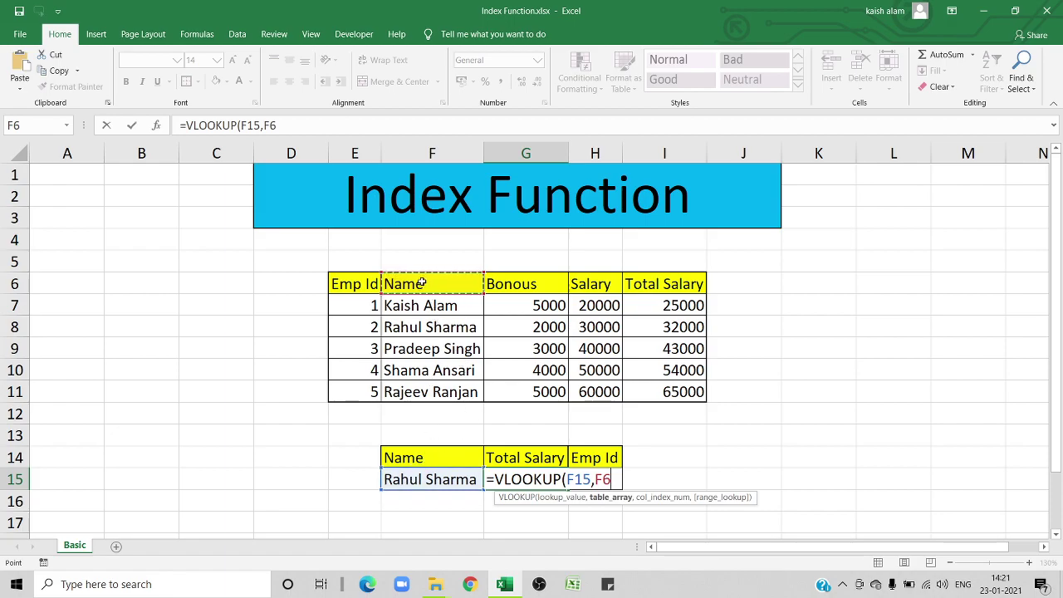
pyautogui.hotkey('ctrl', 'shift', 'Right')
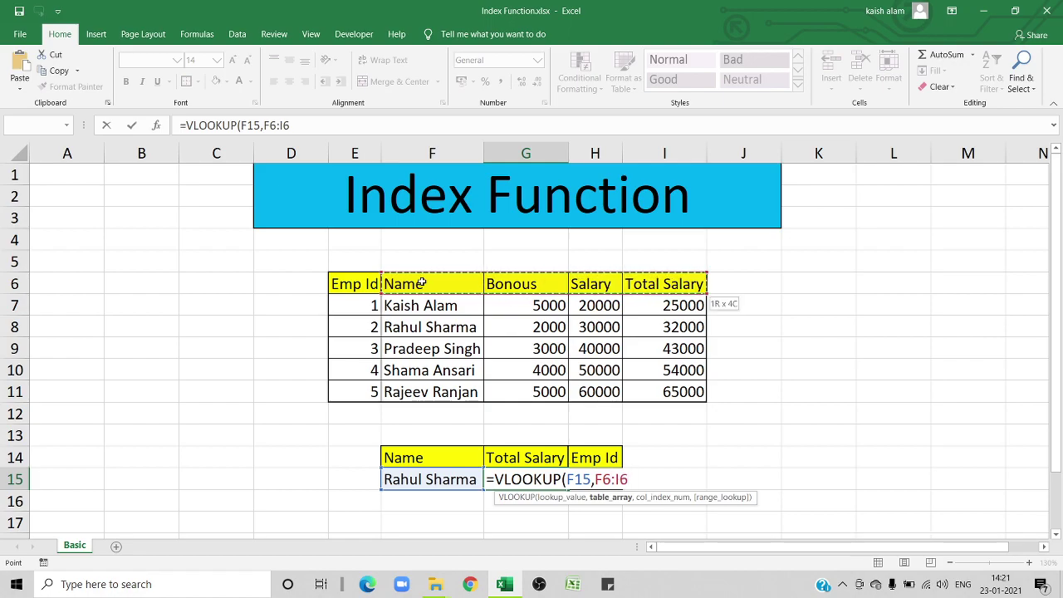
pyautogui.hotkey('ctrl', 'shift', 'Down')
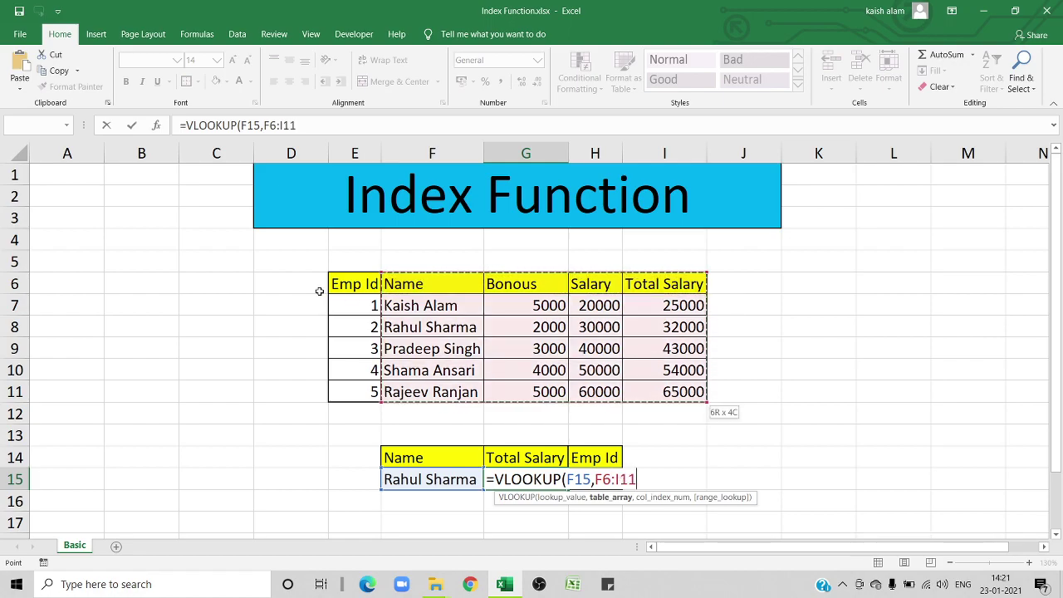
pyautogui.write(',')
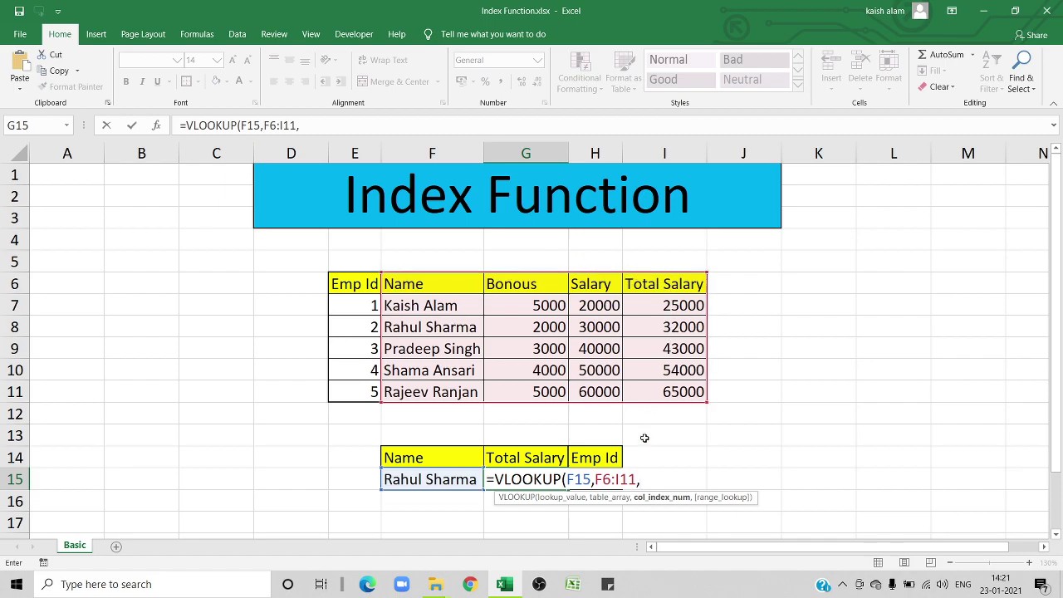
pyautogui.write('4,0')
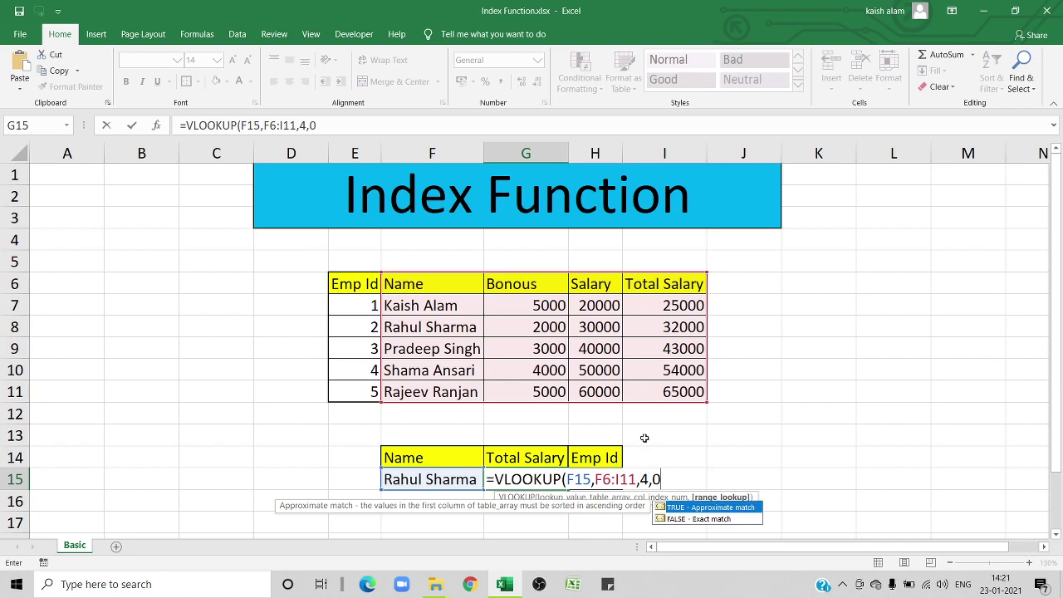
pyautogui.write(')')
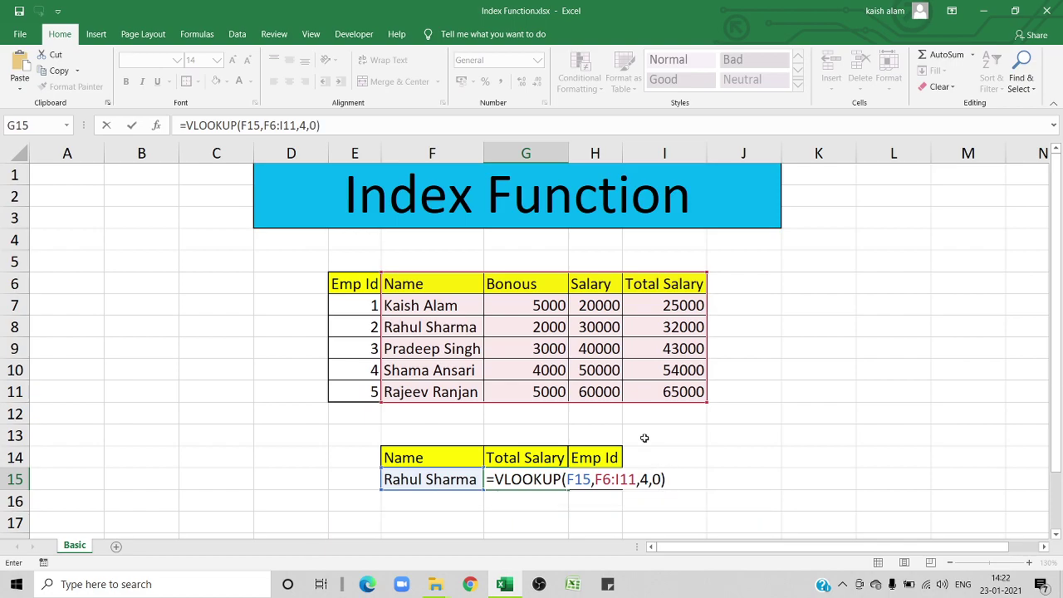
pyautogui.press('Return')
pyautogui.press('Up')
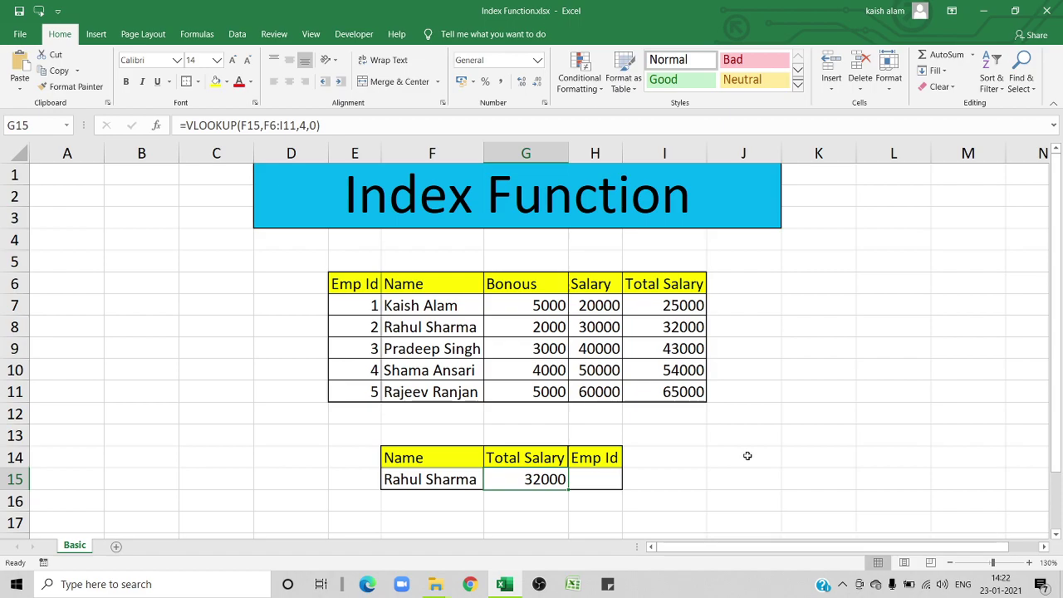
# Step: Start a VLOOKUP in H15 using F15 and the F6:I11 table, then abandon it
pyautogui.click(590, 482)
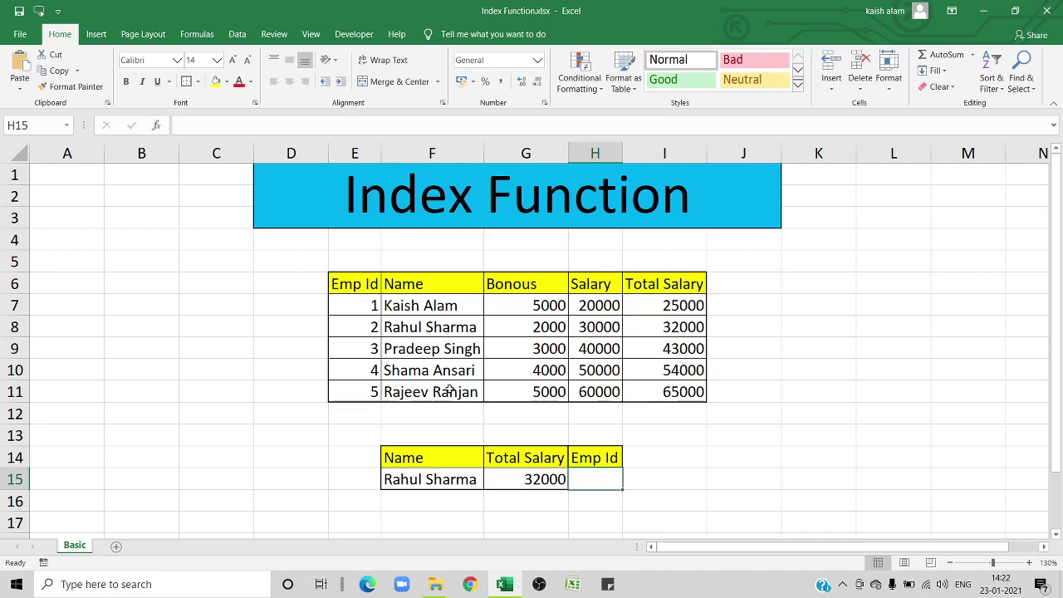
pyautogui.write('=vl')
pyautogui.press('Tab')
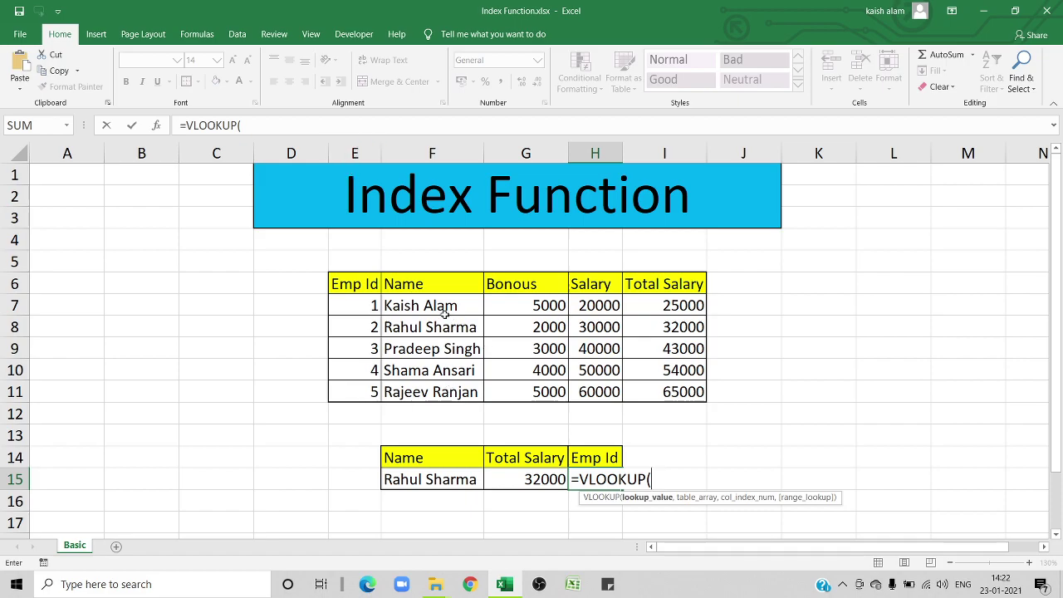
pyautogui.click(413, 479)
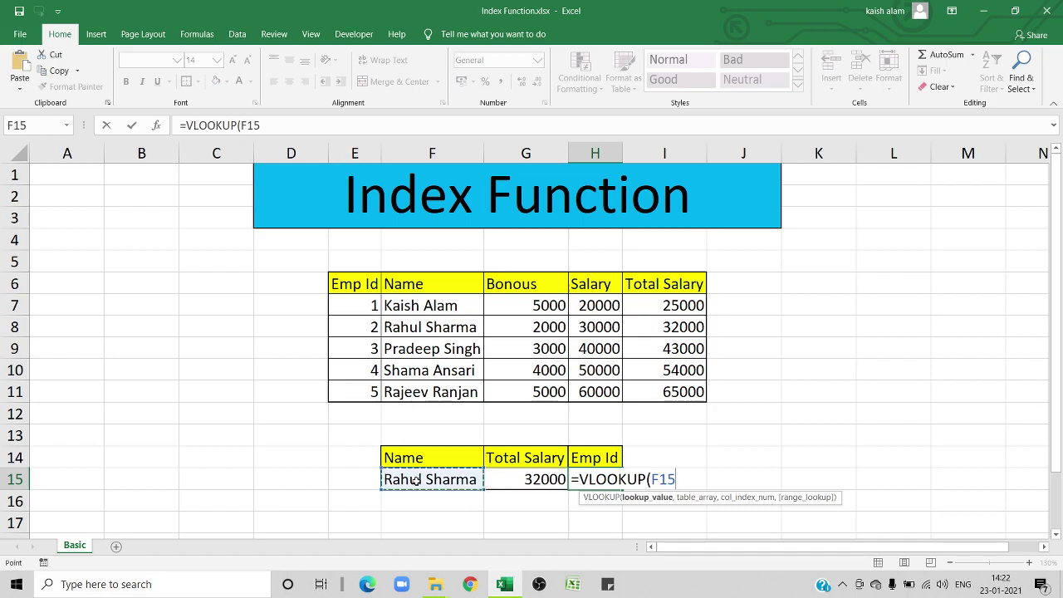
pyautogui.write(',')
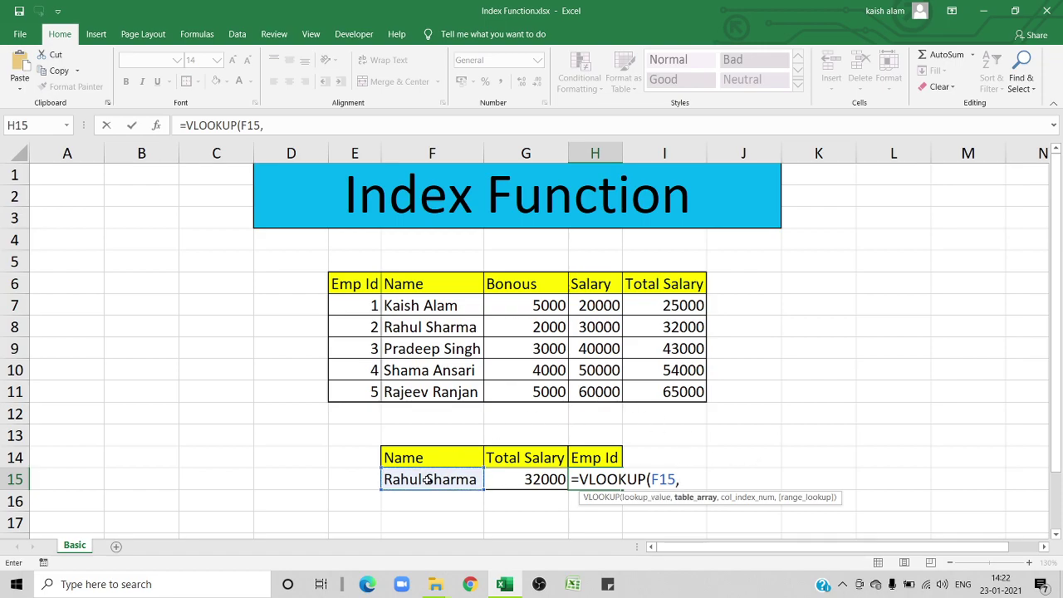
pyautogui.click(412, 284)
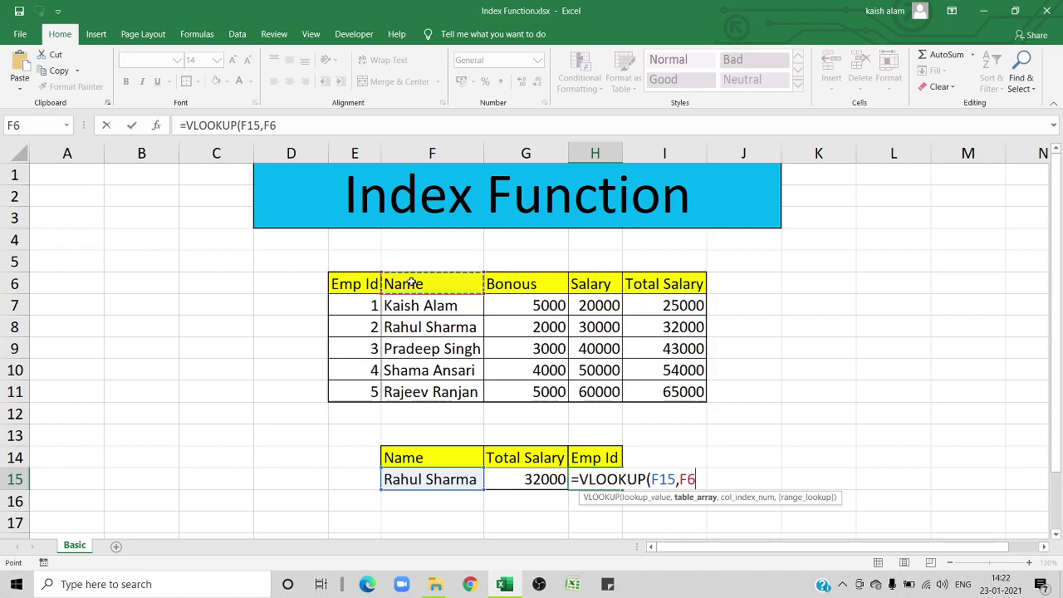
pyautogui.hotkey('shift', 'Left')
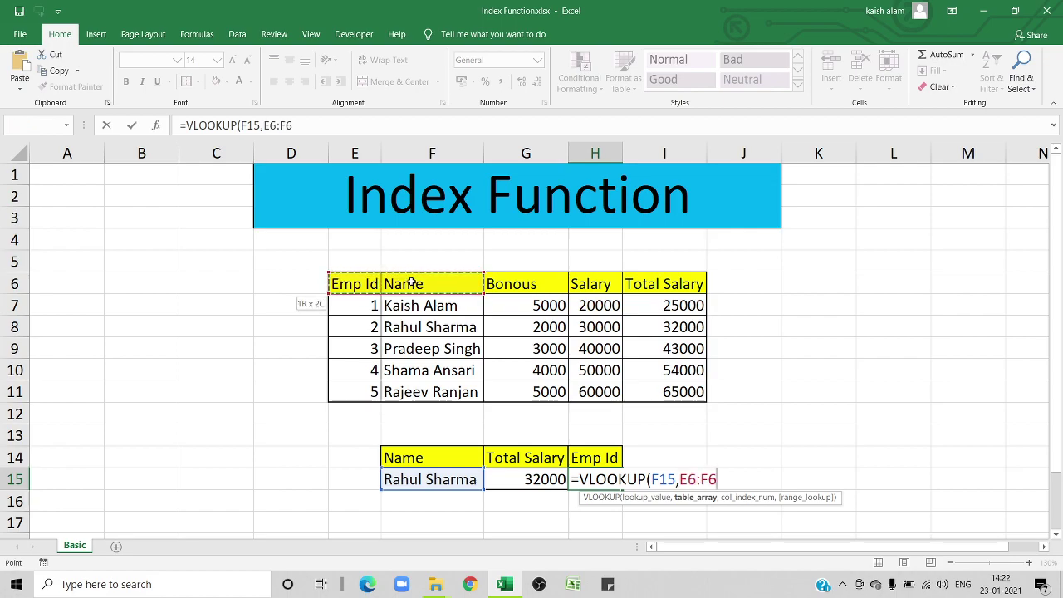
pyautogui.hotkey('shift', 'Right')
pyautogui.hotkey('shift', 'Right')
pyautogui.hotkey('shift', 'Right')
pyautogui.hotkey('shift', 'Right')
pyautogui.hotkey('shift', 'Down')
pyautogui.hotkey('shift', 'Down')
pyautogui.hotkey('shift', 'Down')
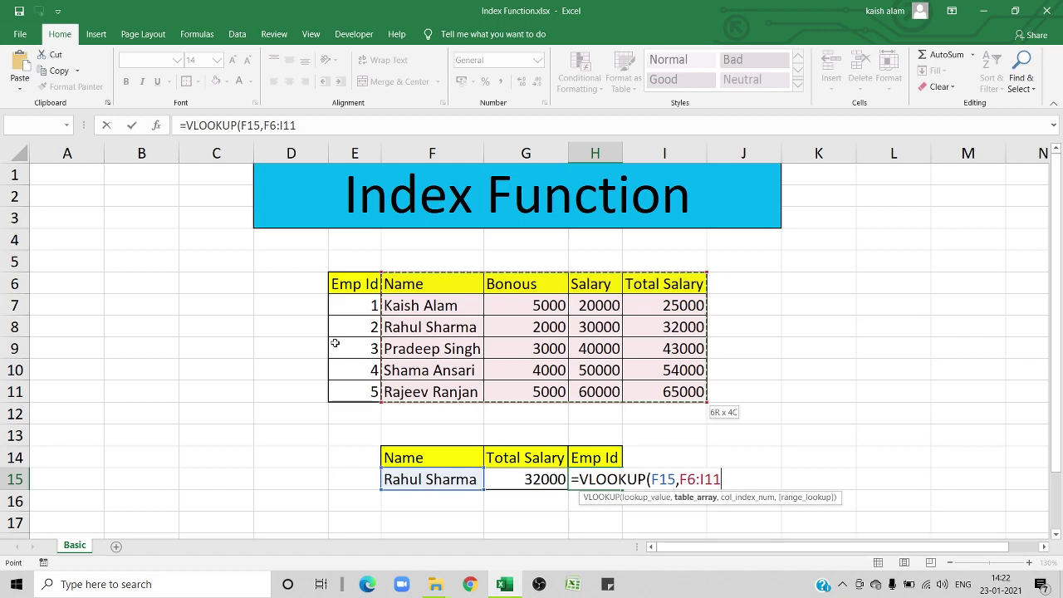
pyautogui.press('Escape')
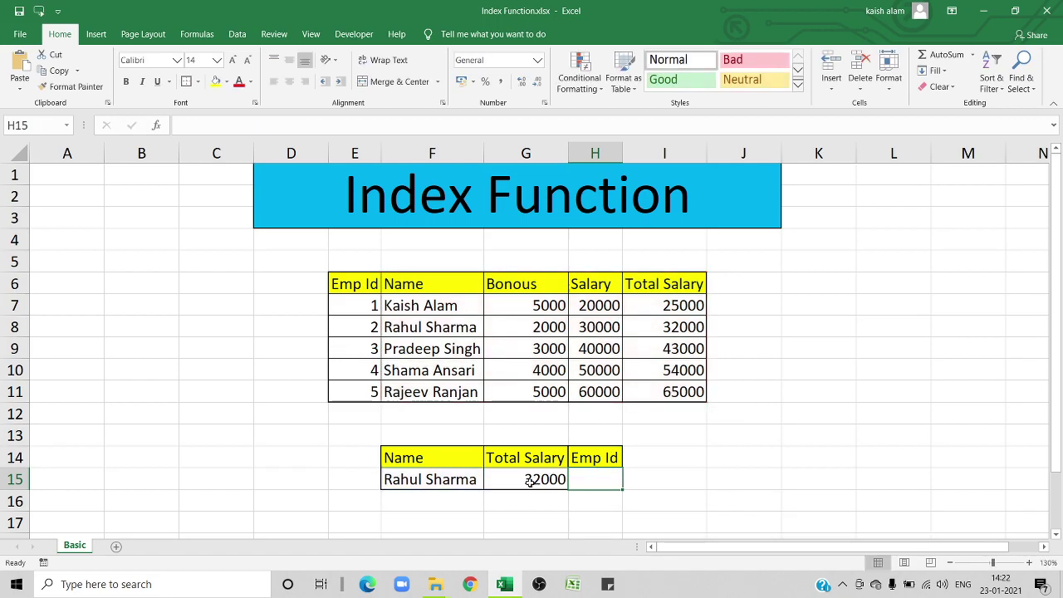
# Step: Clear the VLOOKUP formula from G15, leaving it empty for a new formula
pyautogui.click(529, 482)
pyautogui.press('Delete')
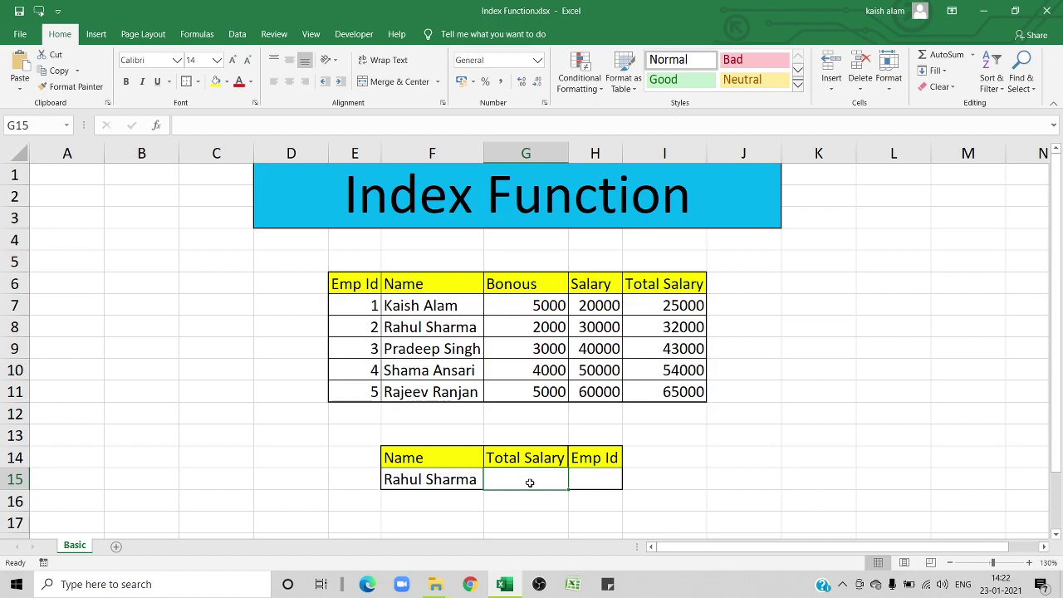
pyautogui.click(582, 479)
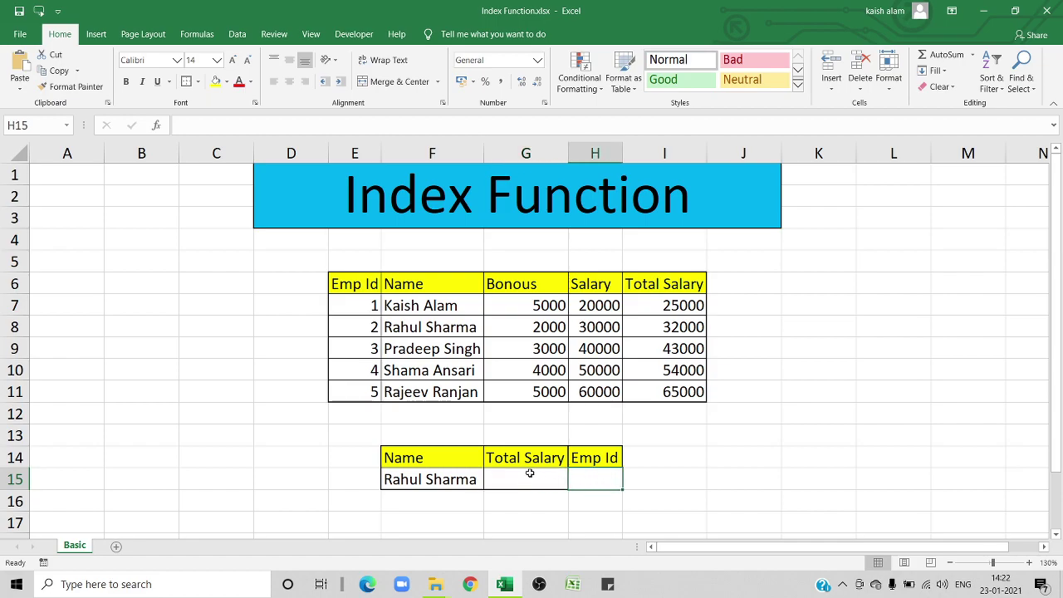
pyautogui.click(528, 474)
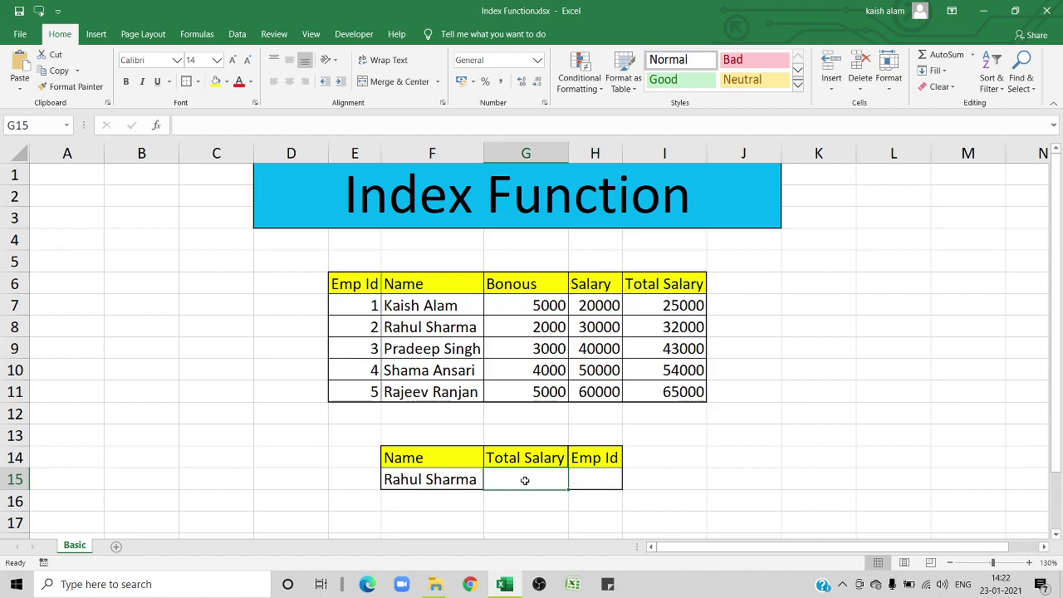
# Step: Enter =INDEX(E6:I11,3,5) in G15, returning the Total Salary of 32000
pyautogui.write('=inde')
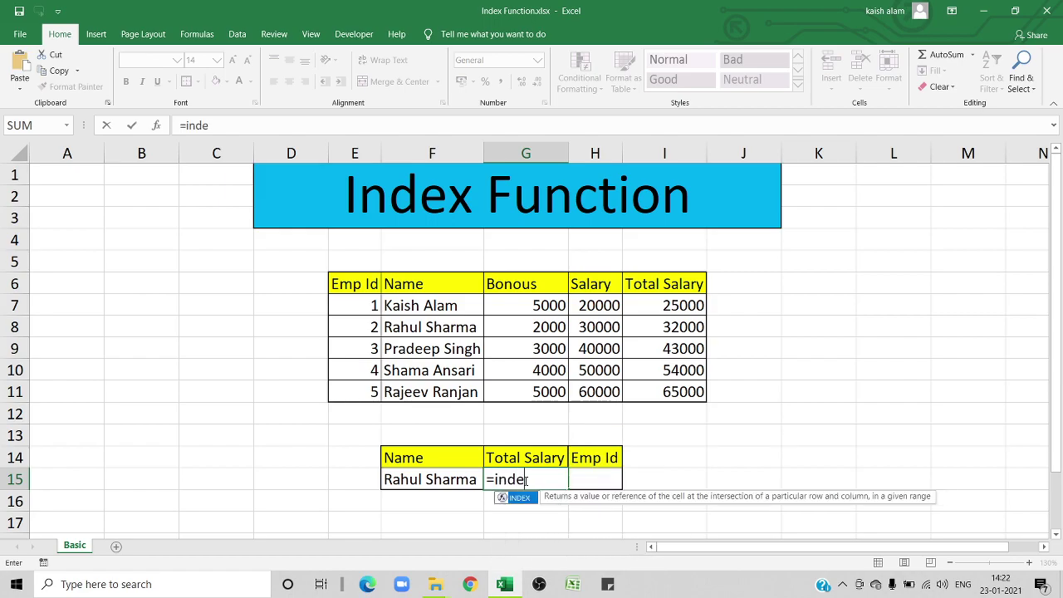
pyautogui.press('Tab')
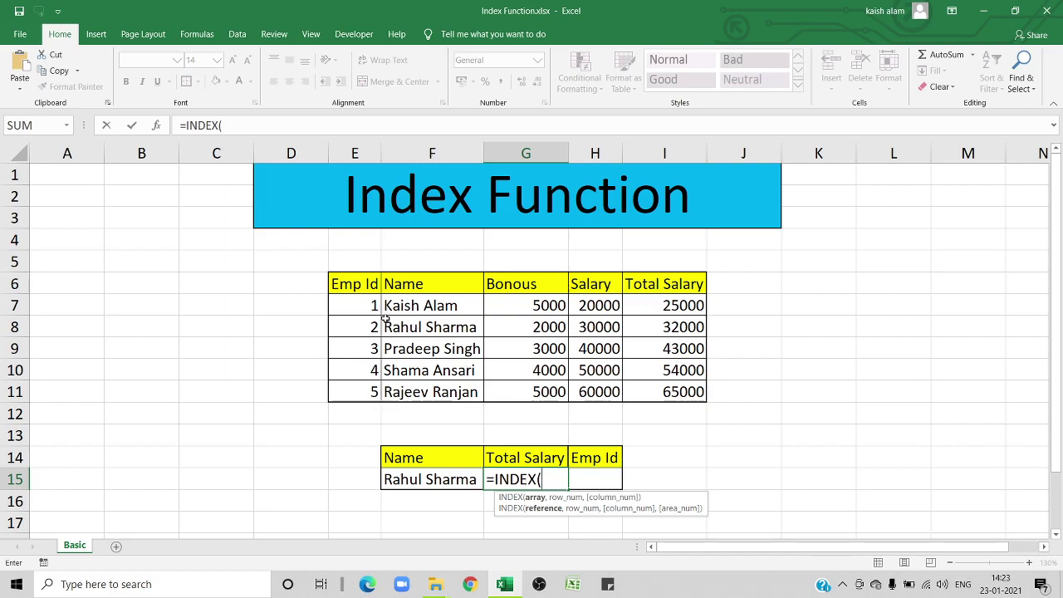
pyautogui.click(353, 283)
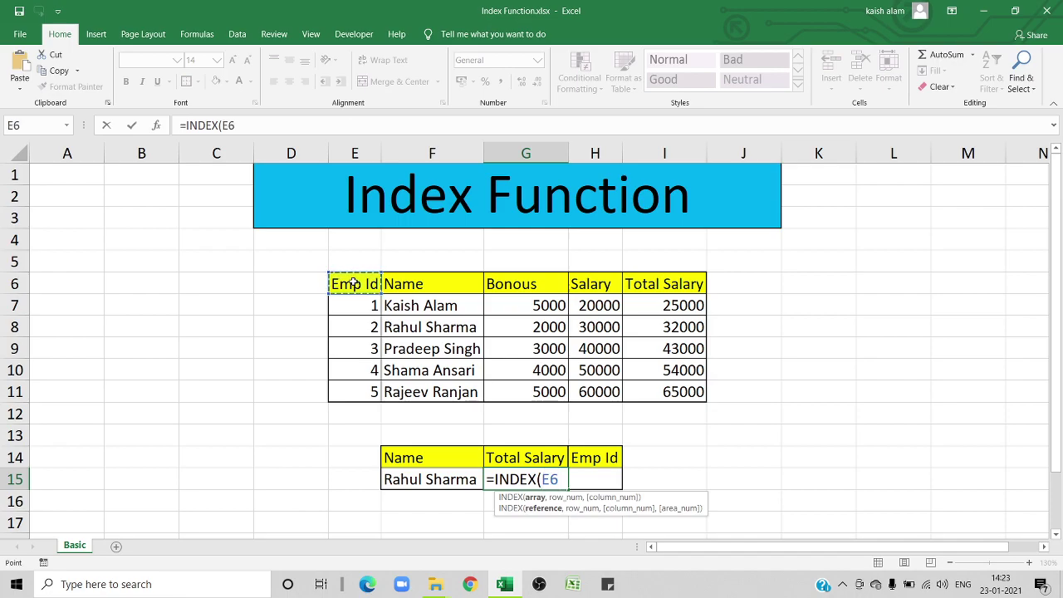
pyautogui.hotkey('ctrl', 'shift', 'Right')
pyautogui.hotkey('ctrl', 'shift', 'Down')
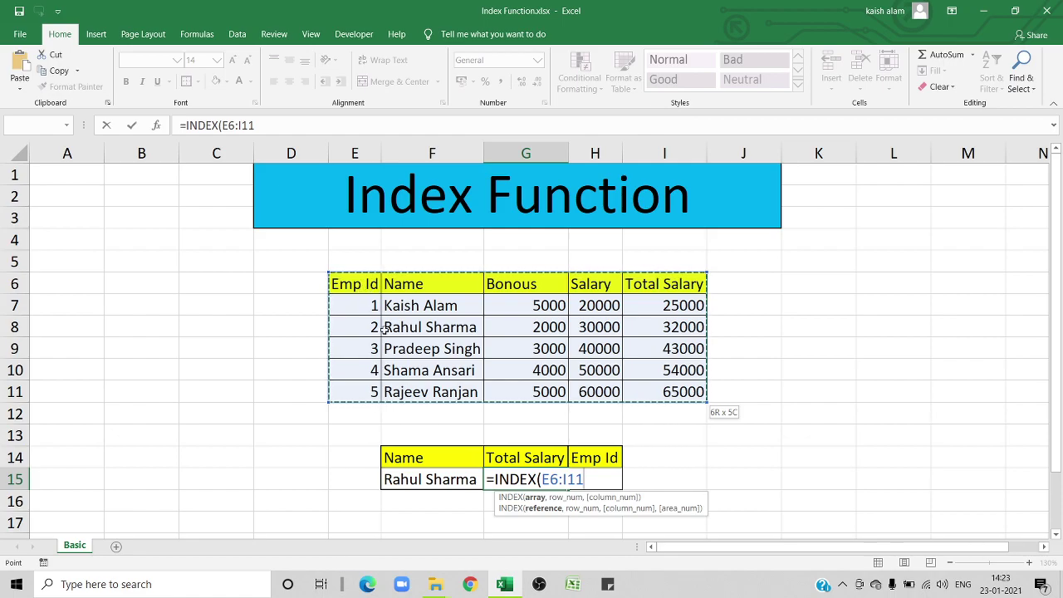
pyautogui.write(',')
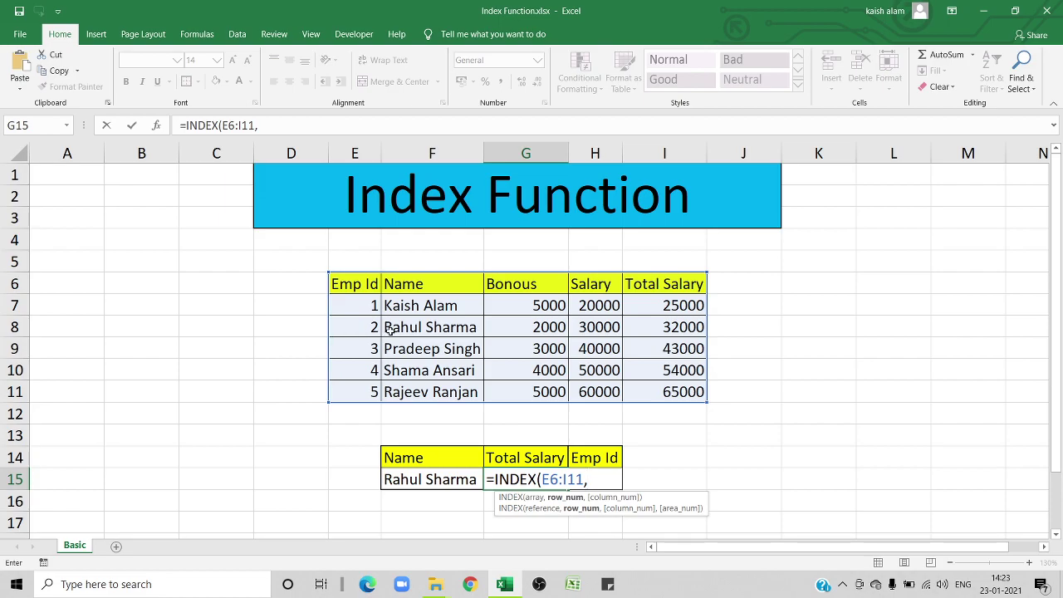
pyautogui.write('3,')
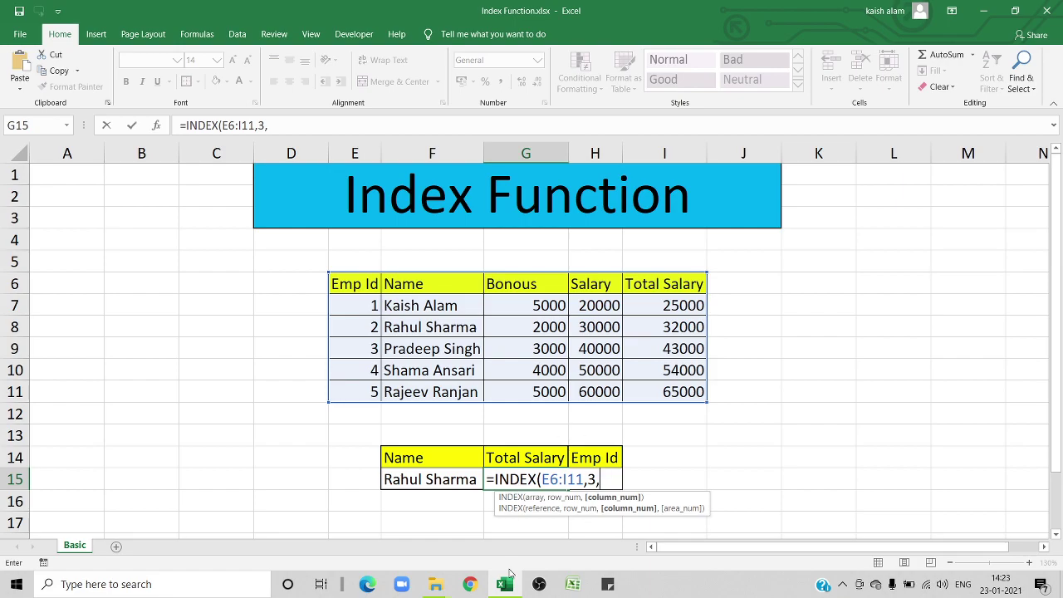
pyautogui.write('5')
pyautogui.write(')')
pyautogui.press('Return')
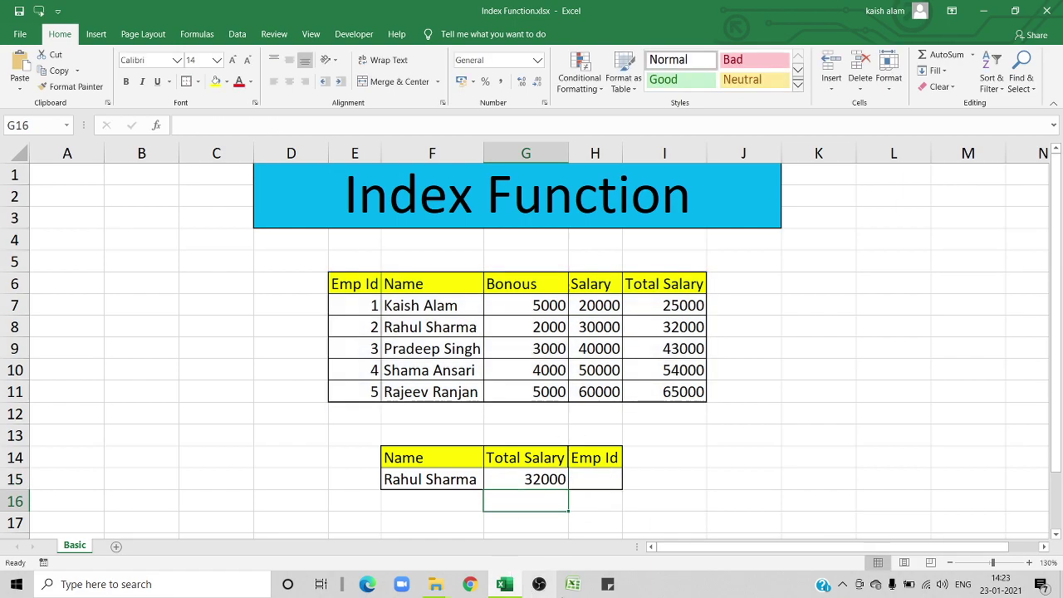
# Step: Enter =INDEX(E6:I11,3,1) in H15, returning Emp Id 2
pyautogui.click(591, 479)
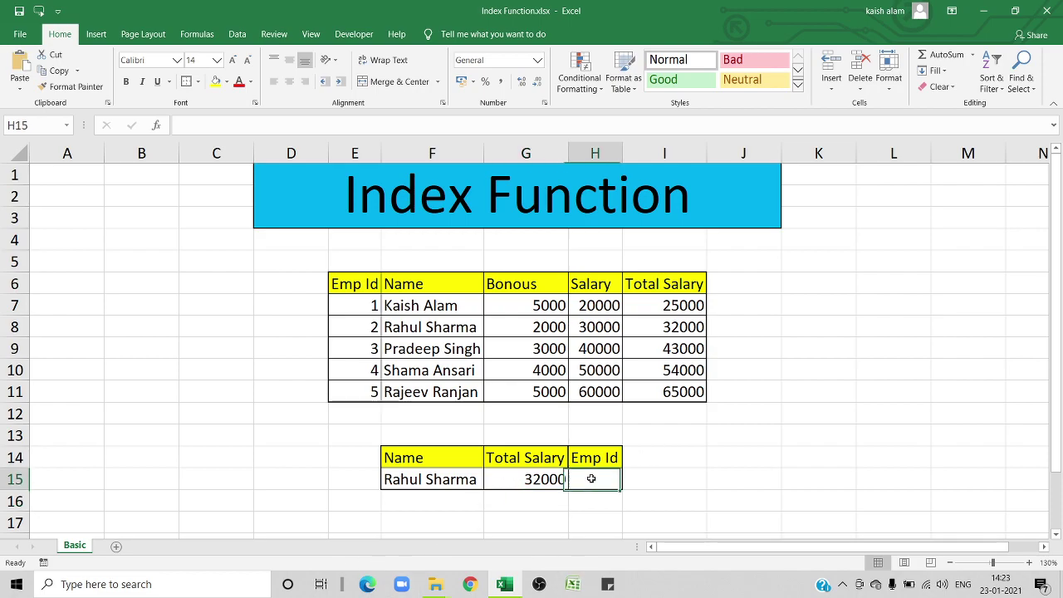
pyautogui.write('=')
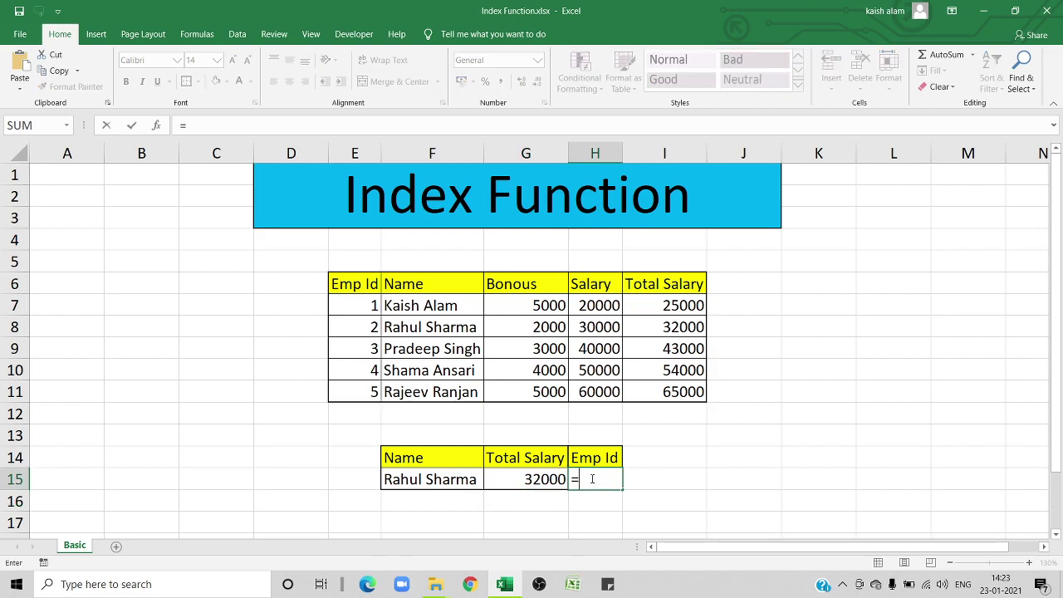
pyautogui.write('in')
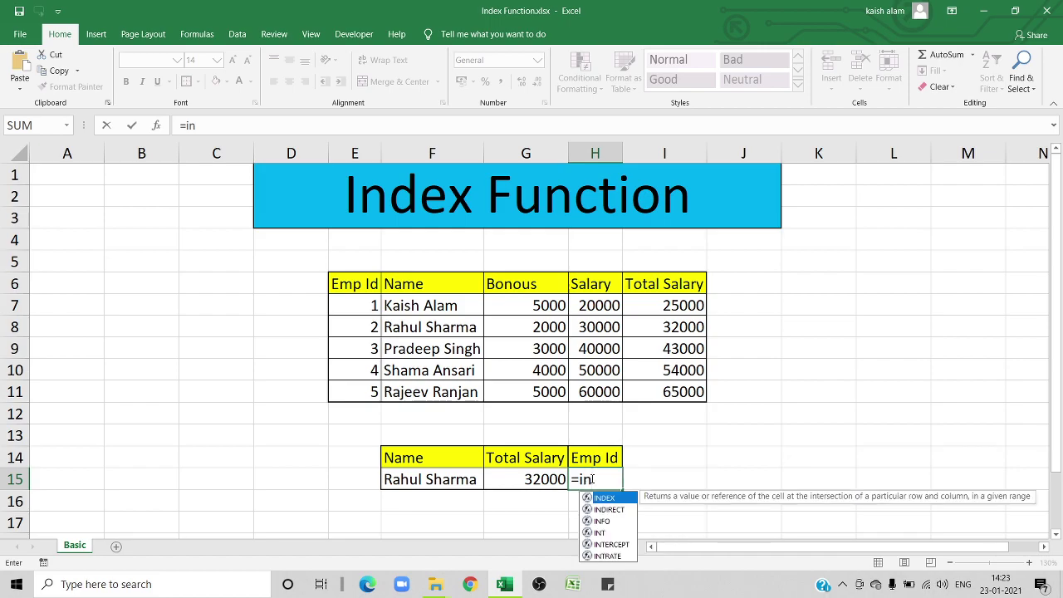
pyautogui.press('Tab')
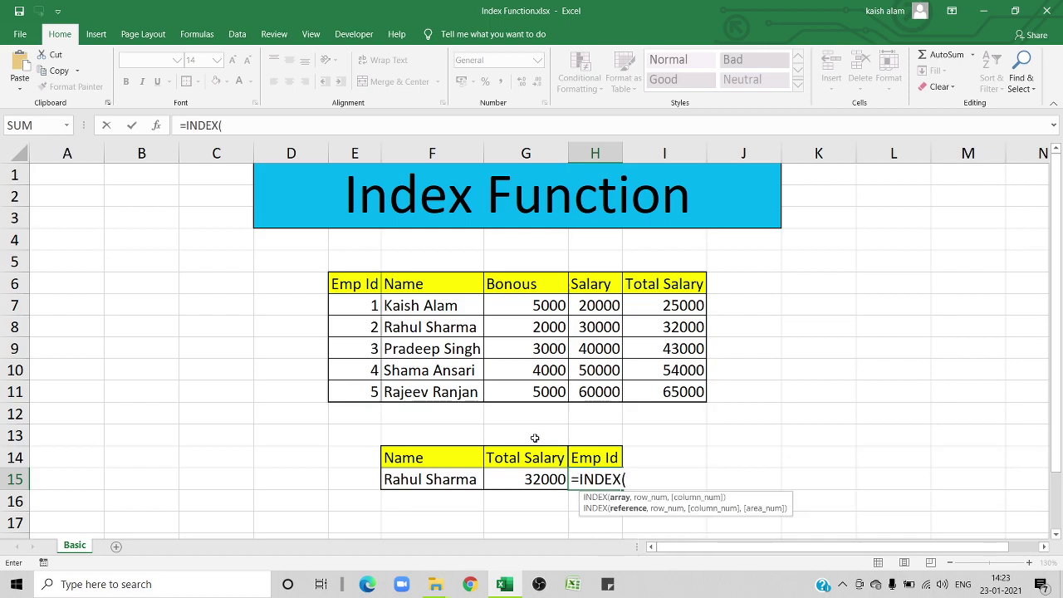
pyautogui.click(363, 284)
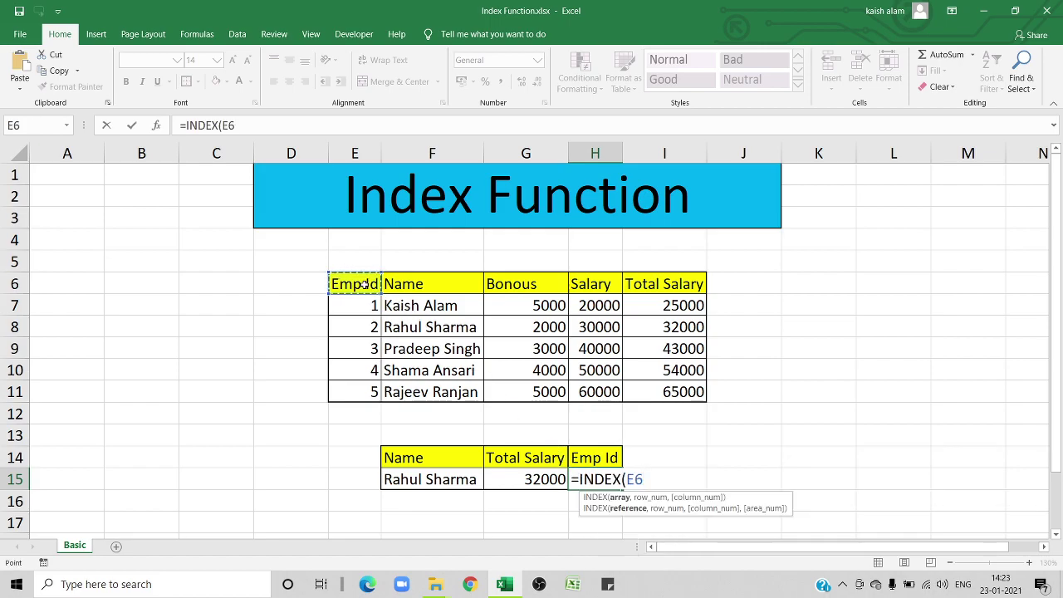
pyautogui.moveTo(363, 284); pyautogui.dragTo(702, 397)
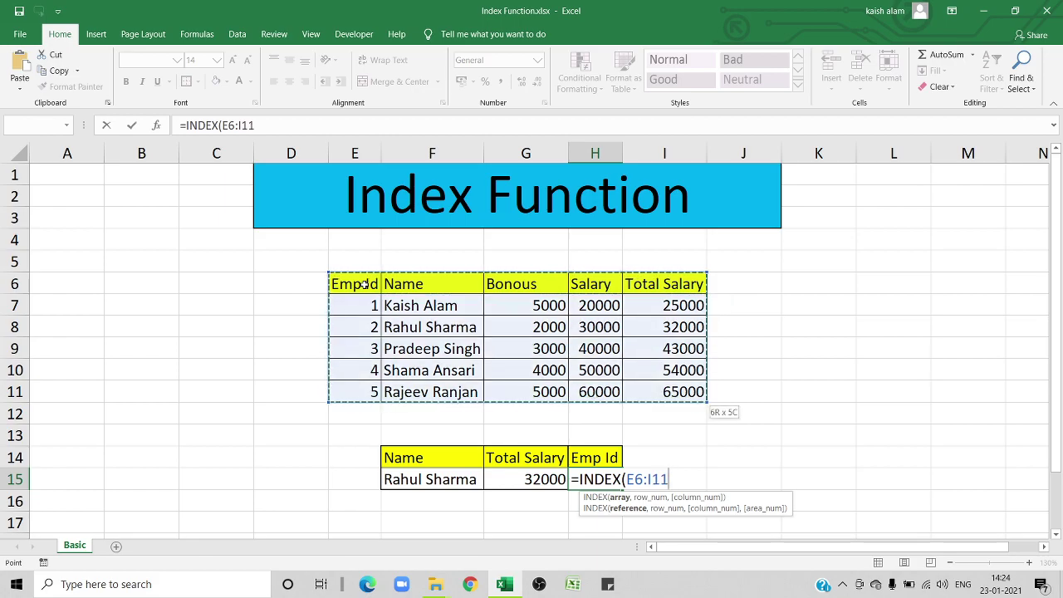
pyautogui.write(',')
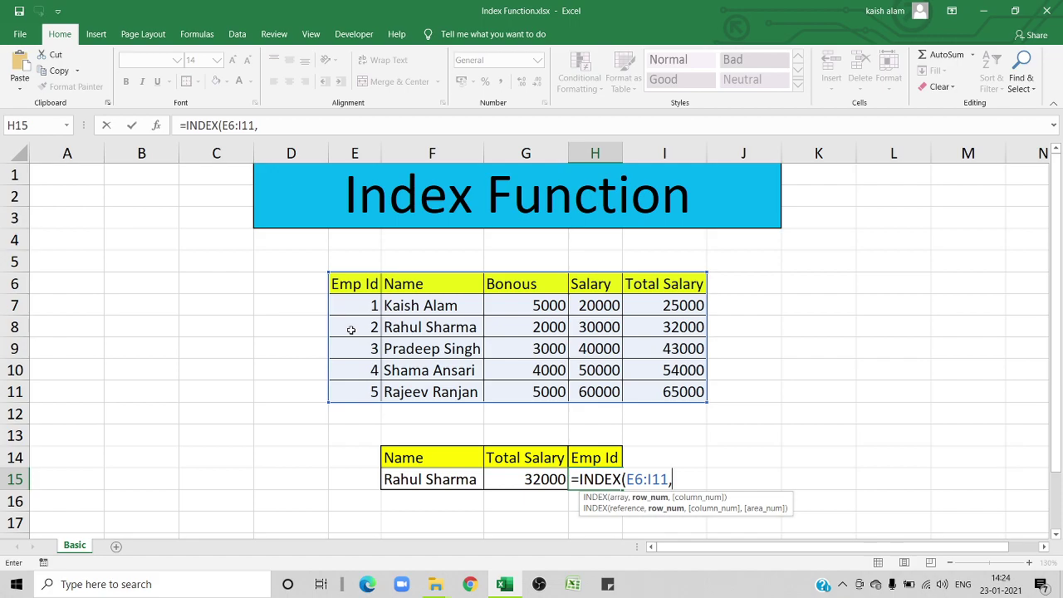
pyautogui.write('3,')
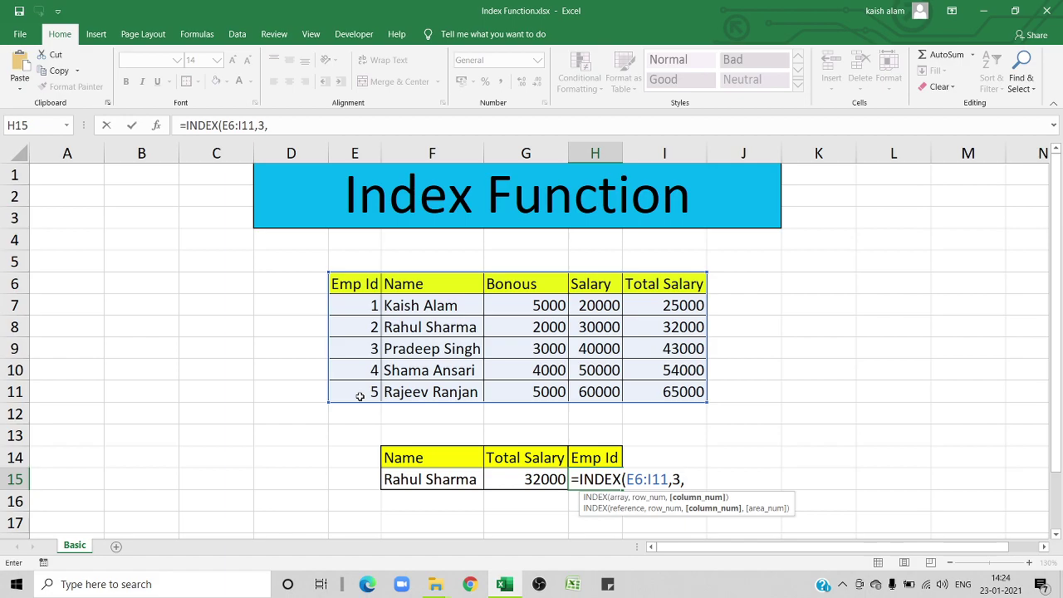
pyautogui.write(')')
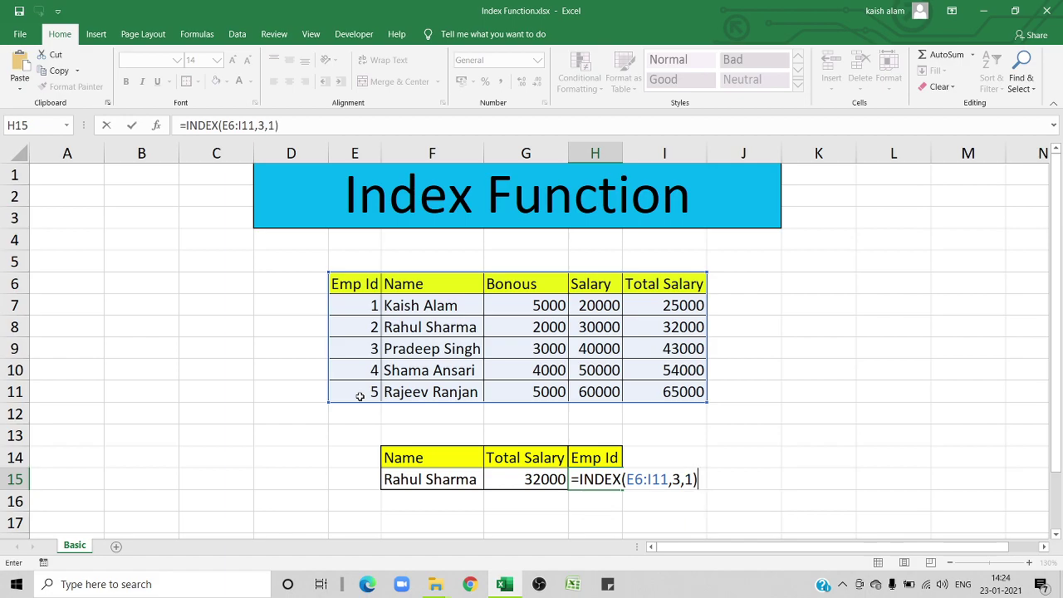
pyautogui.press('Return')
pyautogui.press('Up')
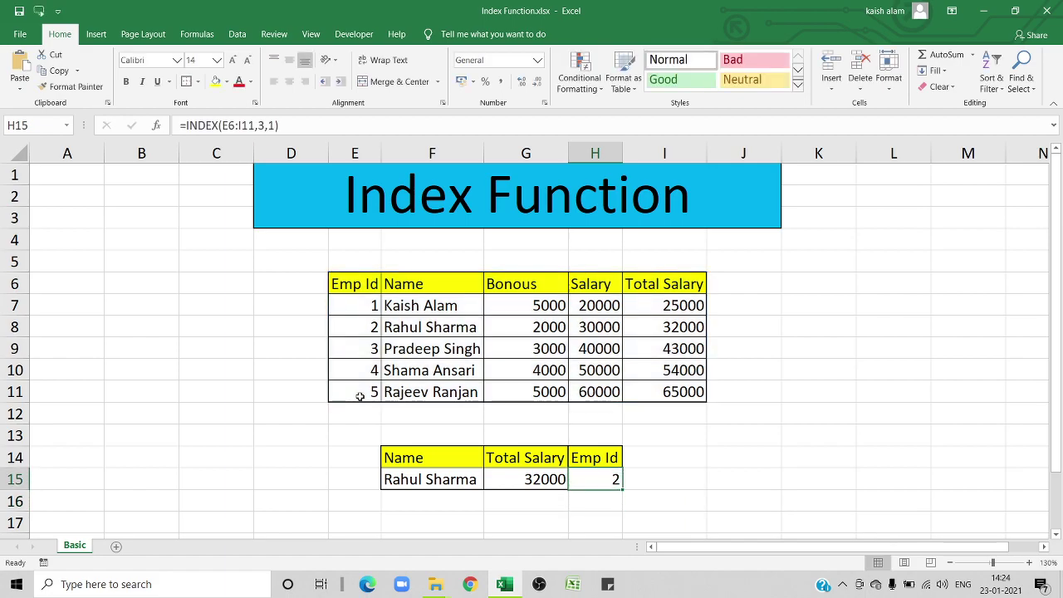
# Step: Copy the employee name from F9 into F15 and confirm G15 and H15 still show 32000 and 2
pyautogui.click(411, 479)
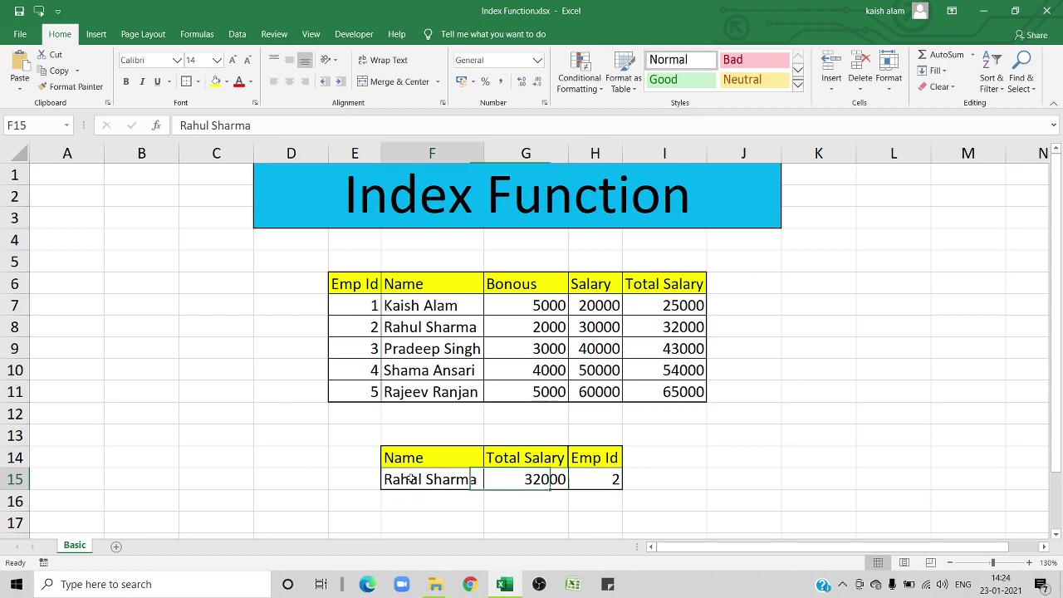
pyautogui.click(417, 352)
pyautogui.hotkey('ctrl', 'c')
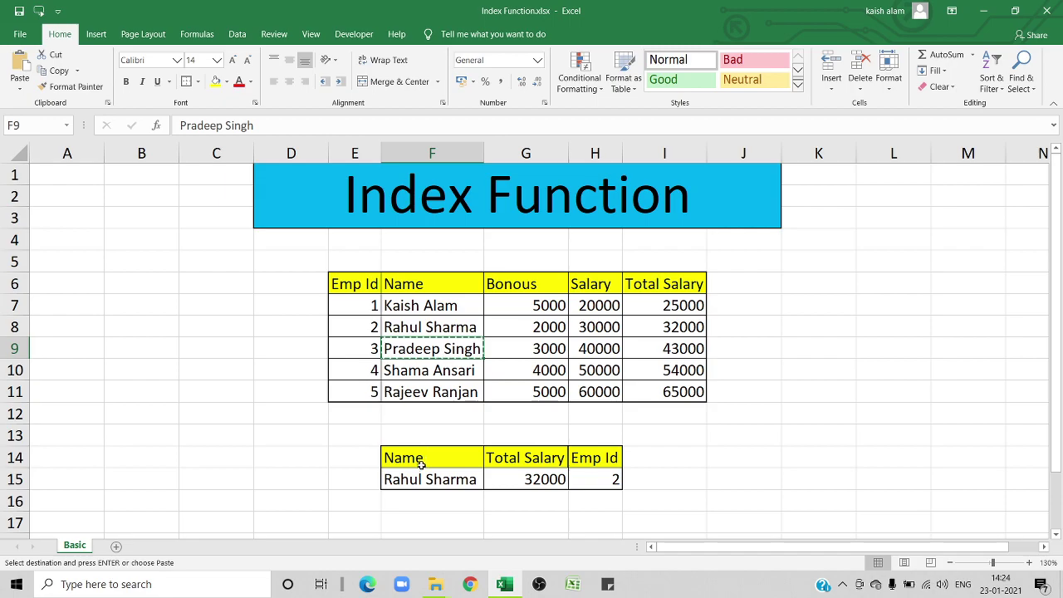
pyautogui.click(423, 478)
pyautogui.hotkey('ctrl', 'v')
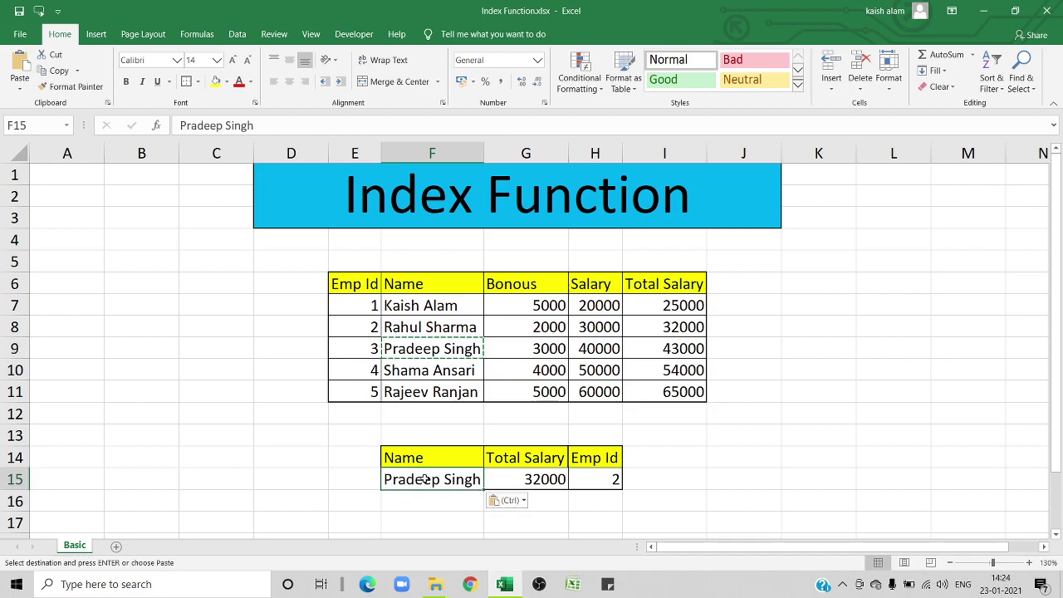
pyautogui.click(524, 479)
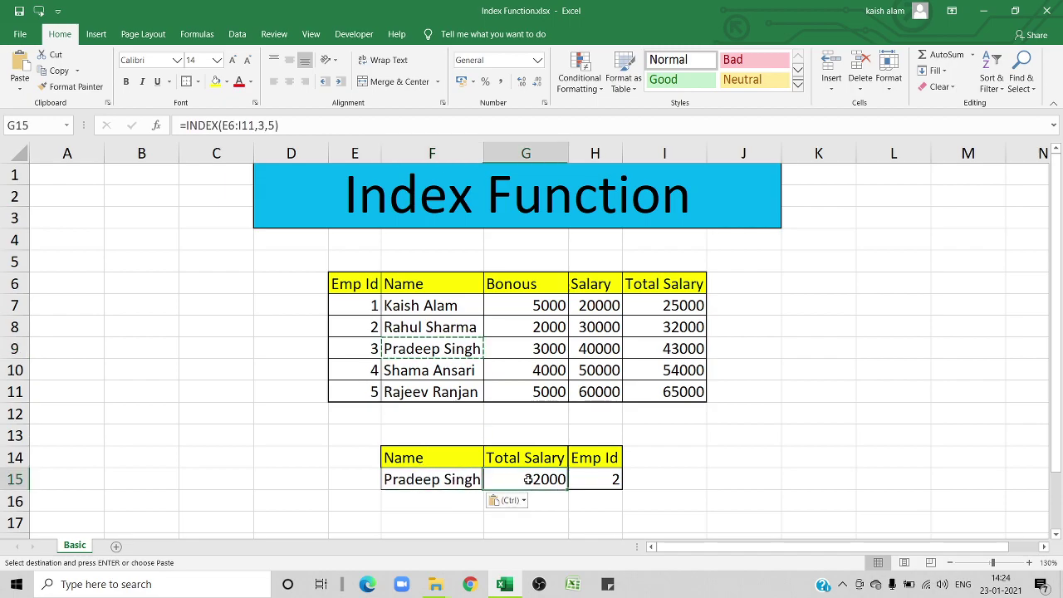
pyautogui.click(607, 478)
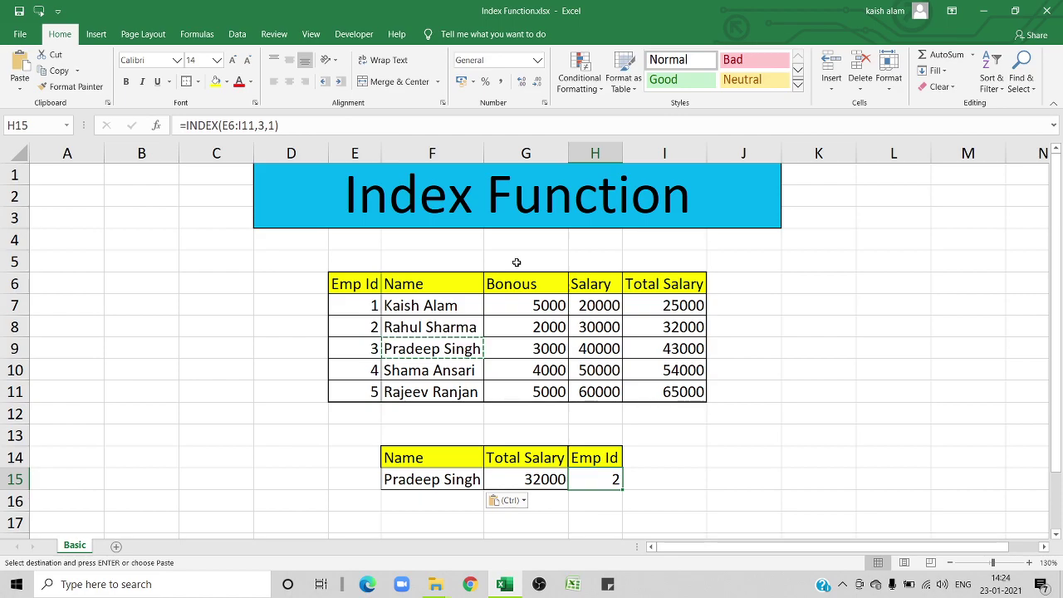
pyautogui.press('Escape')
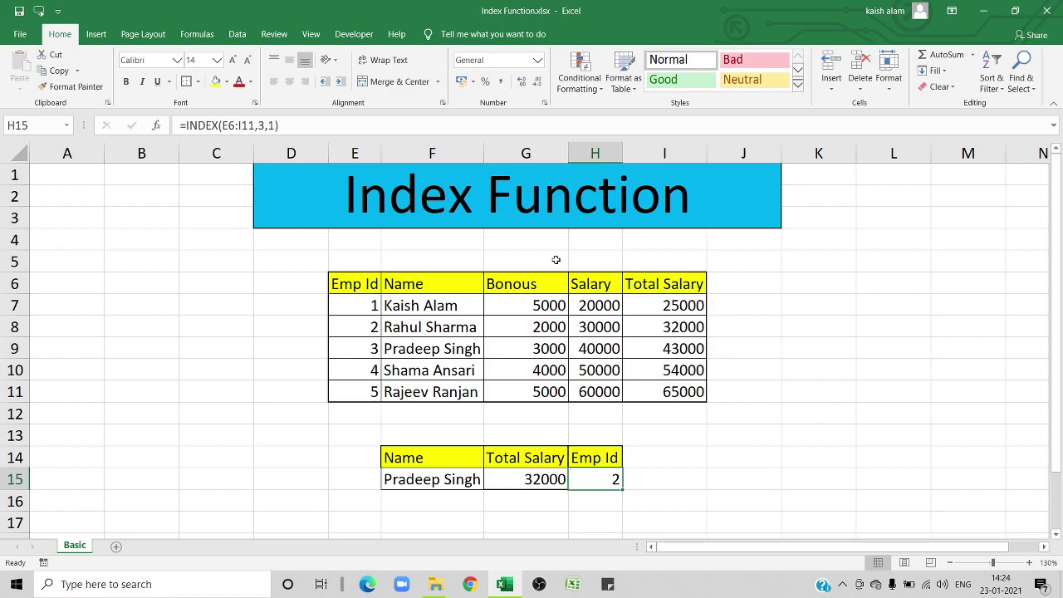
pyautogui.click(371, 284)
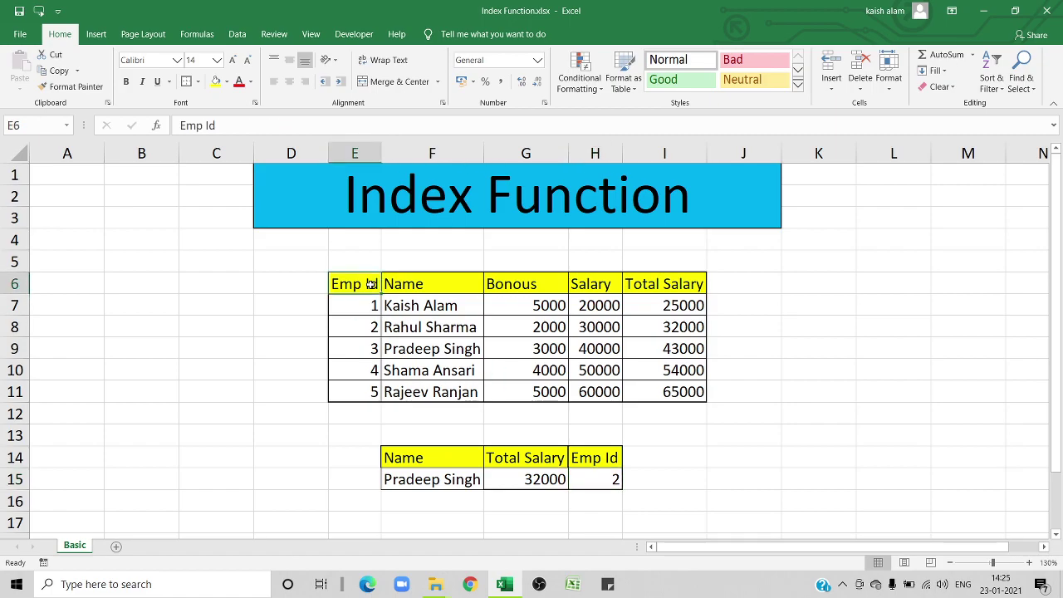
pyautogui.moveTo(371, 284); pyautogui.dragTo(681, 391)
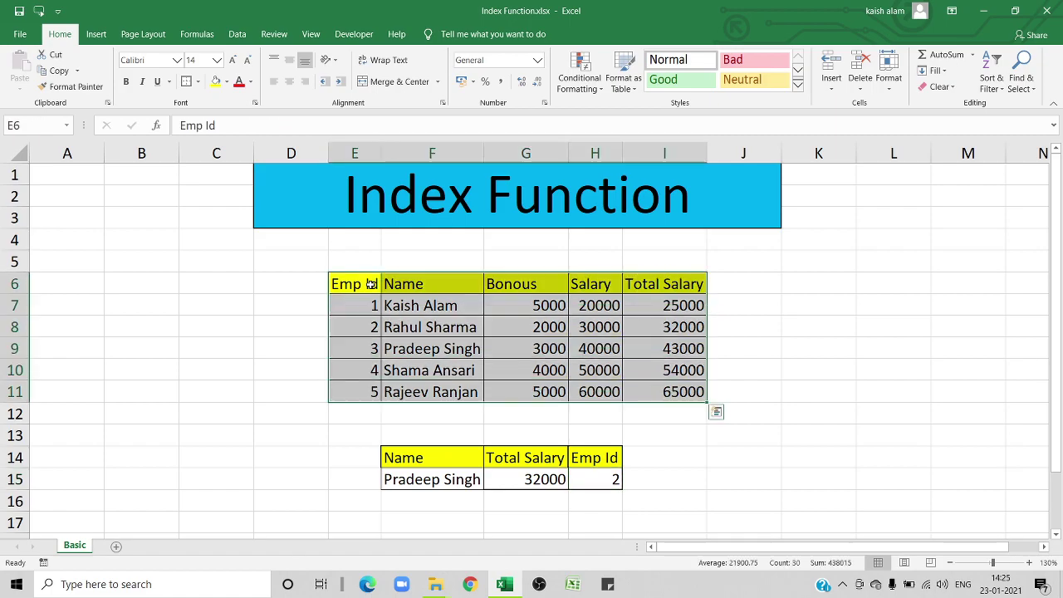
pyautogui.click(597, 477)
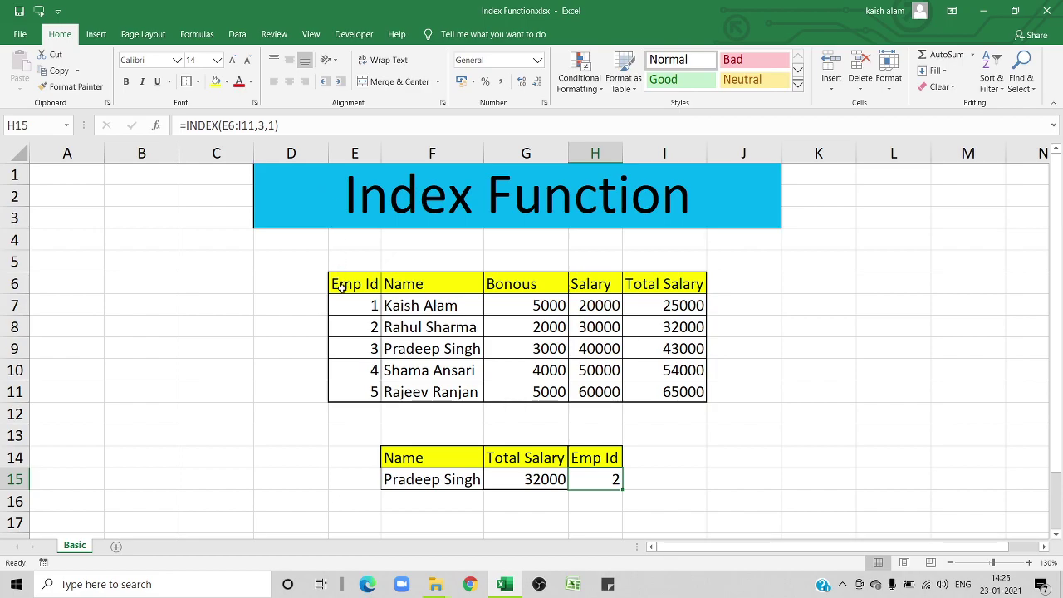
pyautogui.click(189, 407)
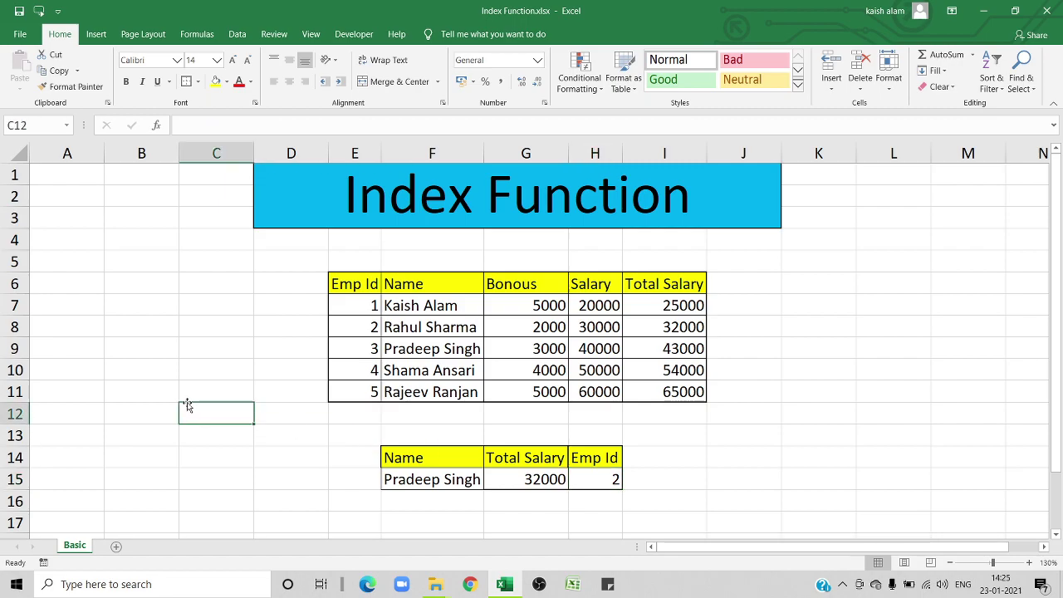
pyautogui.click(410, 463)
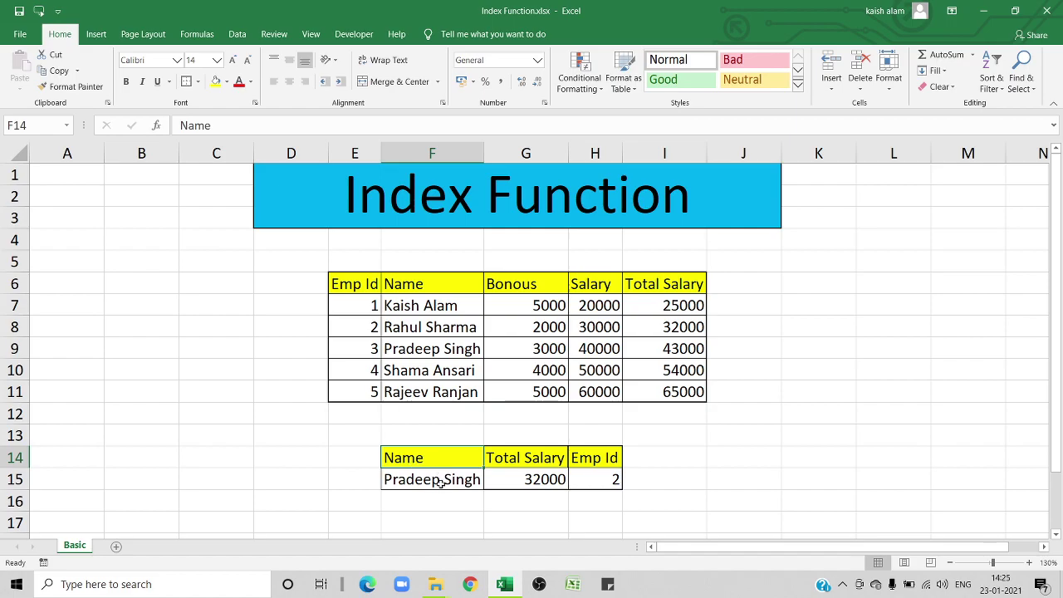
pyautogui.click(363, 283)
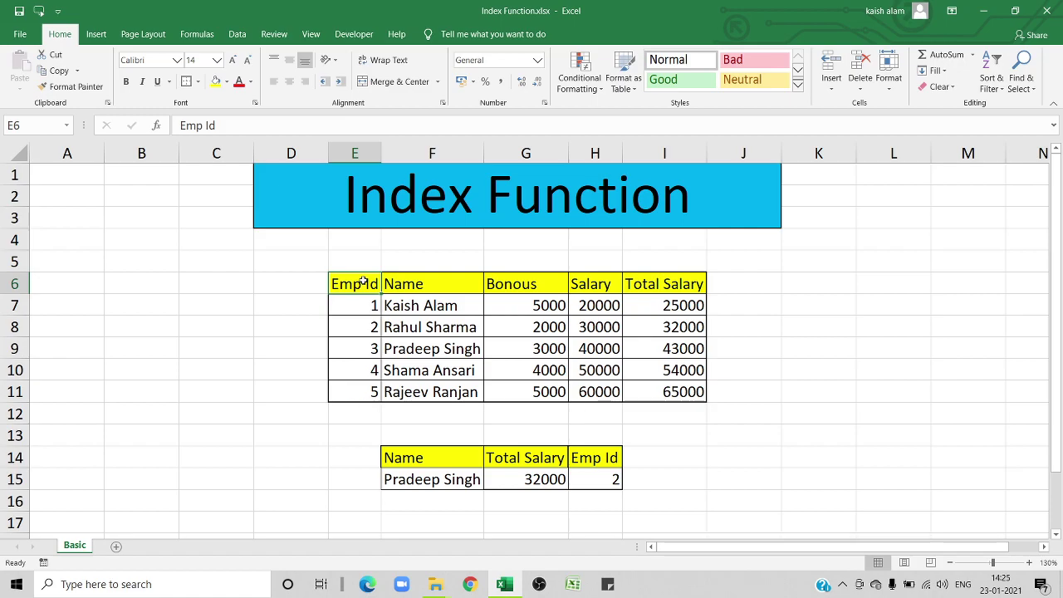
pyautogui.hotkey('shift', 'Right')
pyautogui.hotkey('shift', 'Right')
pyautogui.hotkey('shift', 'Right')
pyautogui.hotkey('shift', 'Down')
pyautogui.hotkey('shift', 'Down')
pyautogui.hotkey('shift', 'Down')
pyautogui.hotkey('shift', 'Down')
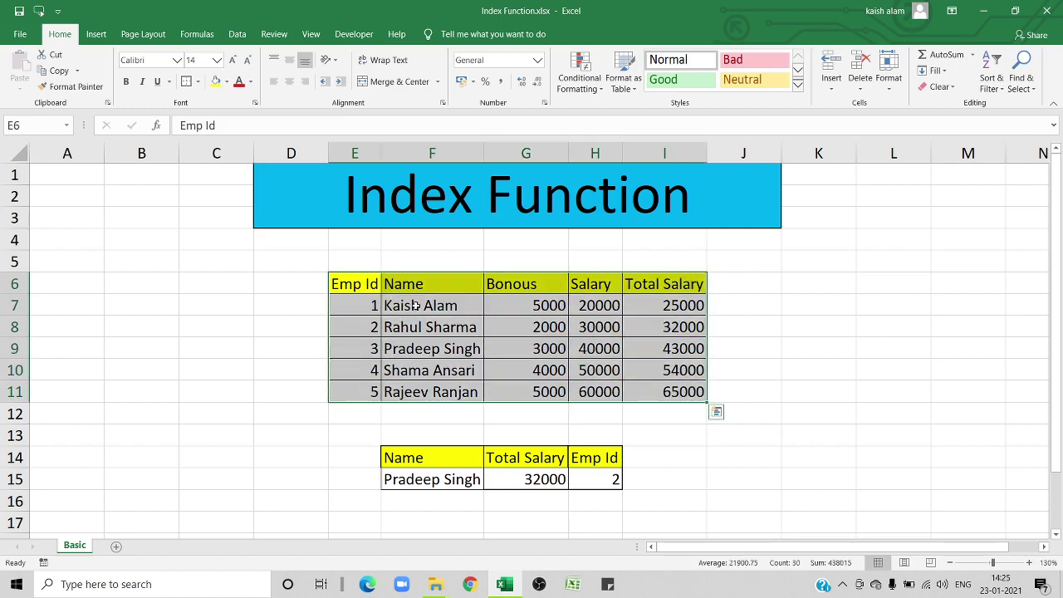
pyautogui.click(432, 364)
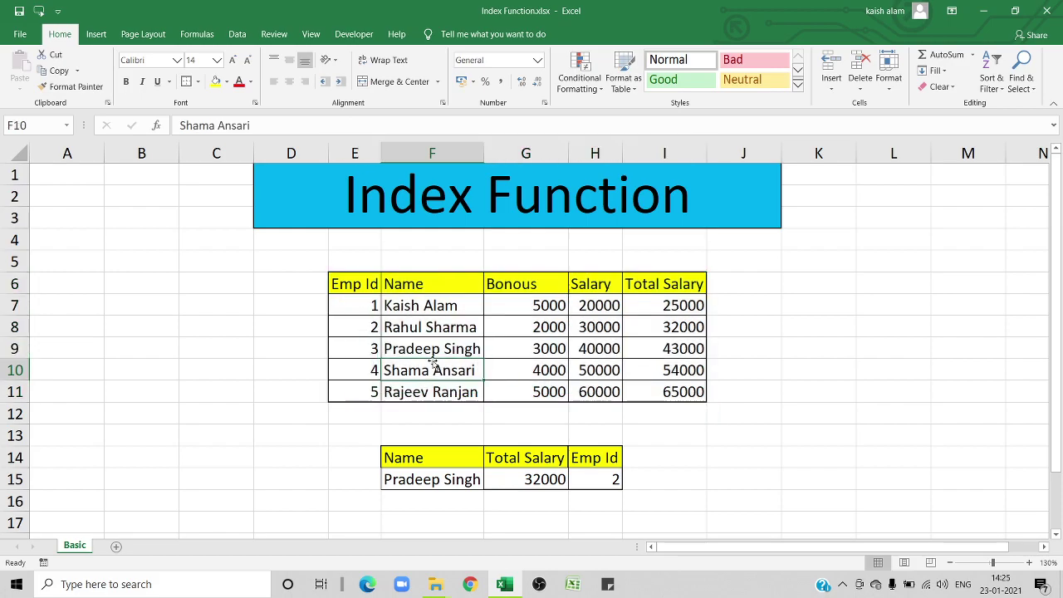